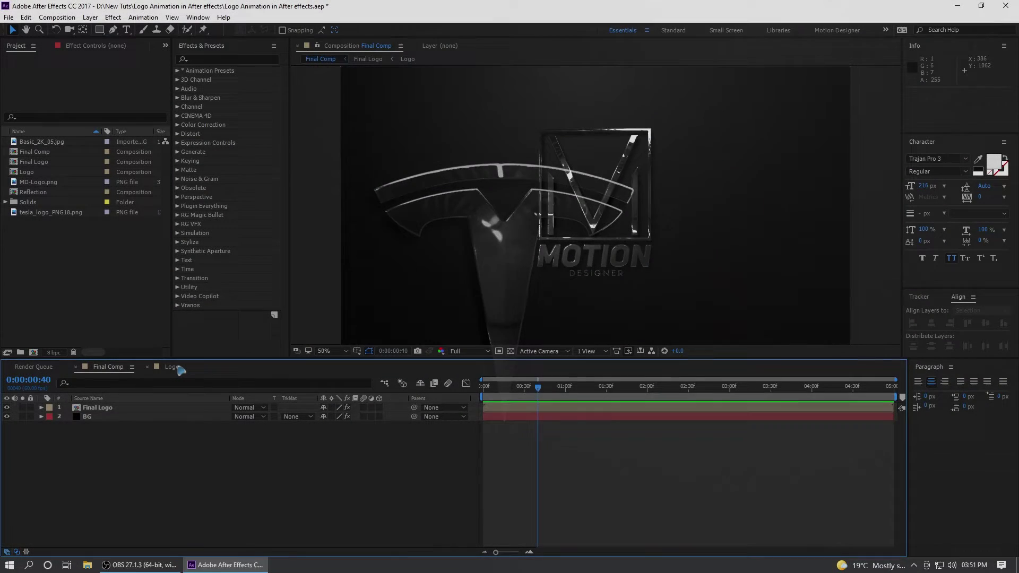
Step: In the Logo comp, hide MD-Logo and show the Tesla logo, then view Final Comp
{"action": "left_click", "coordinate": [177, 368]}
{"action": "left_click", "coordinate": [7, 425]}
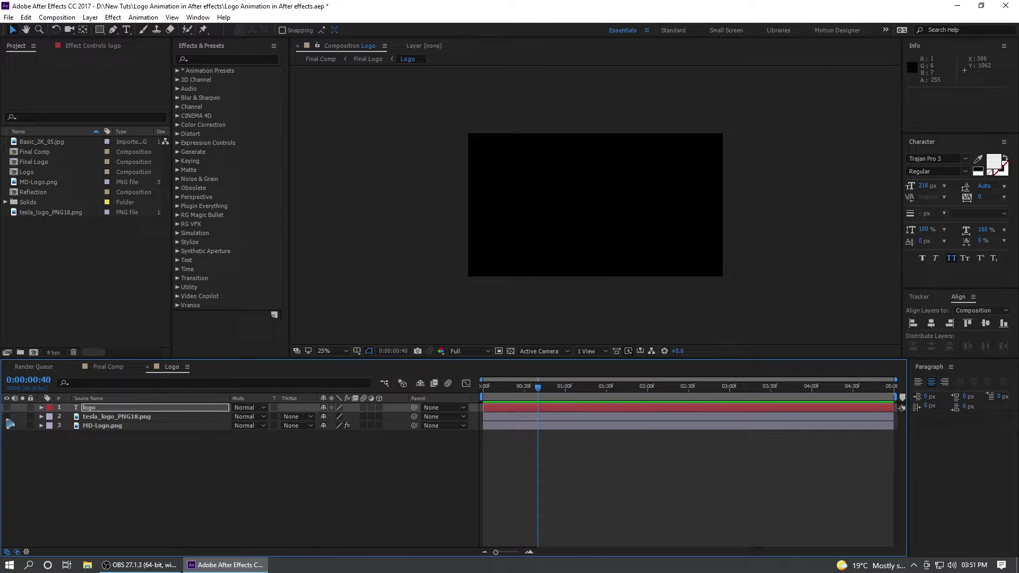
{"action": "left_click", "coordinate": [7, 417]}
{"action": "left_click", "coordinate": [111, 418]}
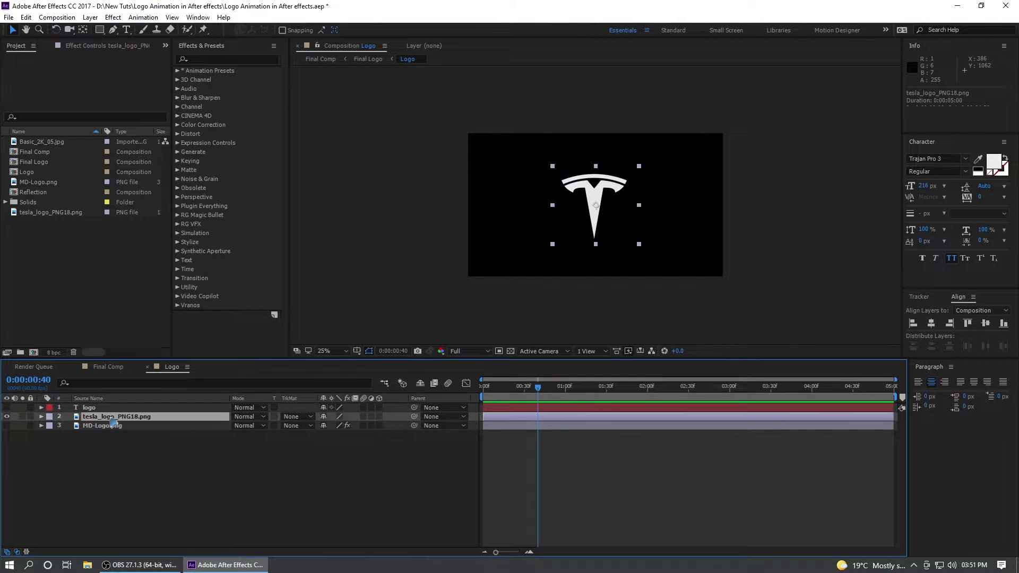
{"action": "left_click", "coordinate": [110, 370]}
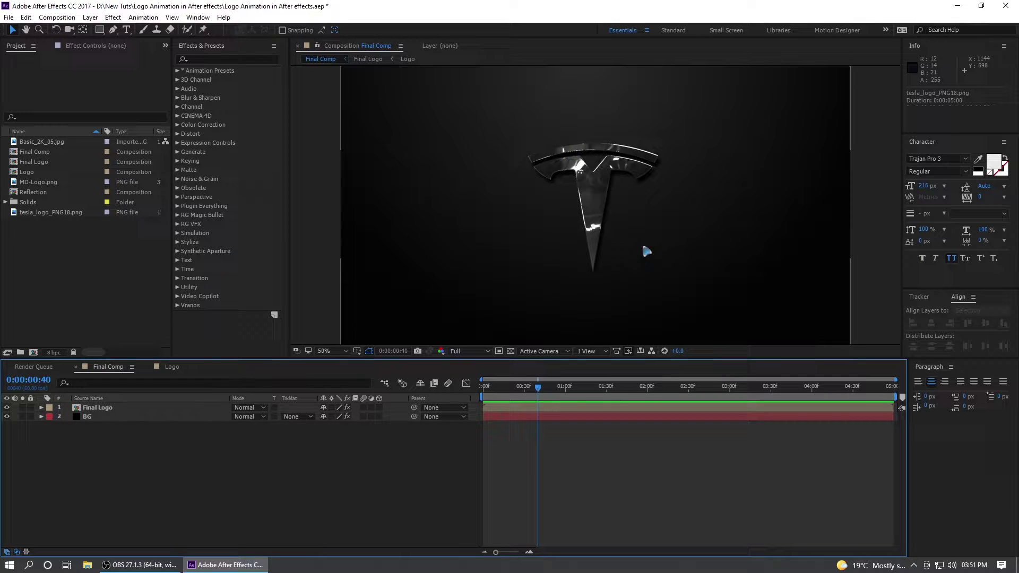
Step: Swap the Tesla logo for the LOGO text layer and preview the chrome LOGO in Final Comp
{"action": "left_click", "coordinate": [172, 367]}
{"action": "left_click", "coordinate": [7, 417]}
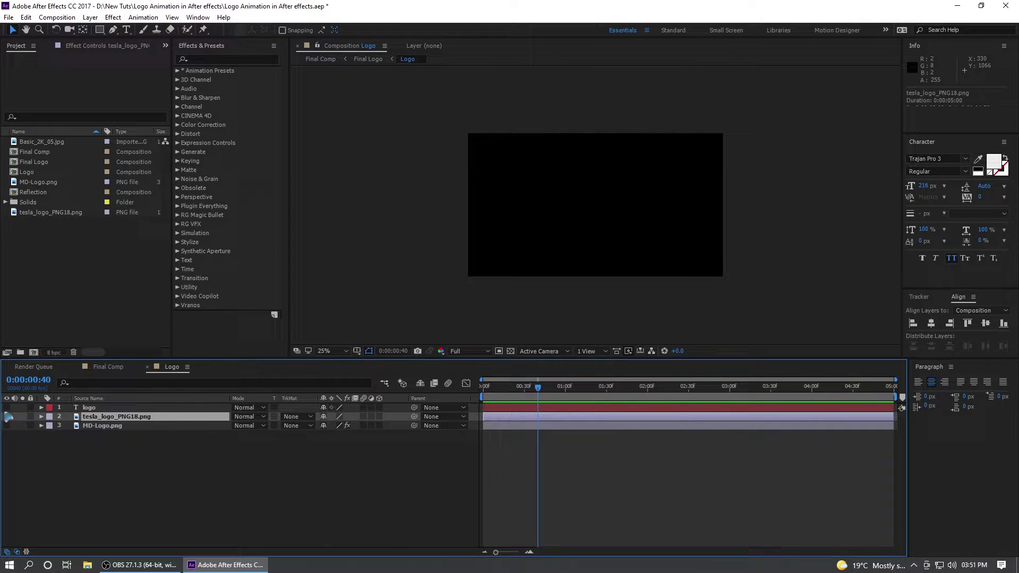
{"action": "left_click", "coordinate": [6, 407]}
{"action": "left_click", "coordinate": [80, 408]}
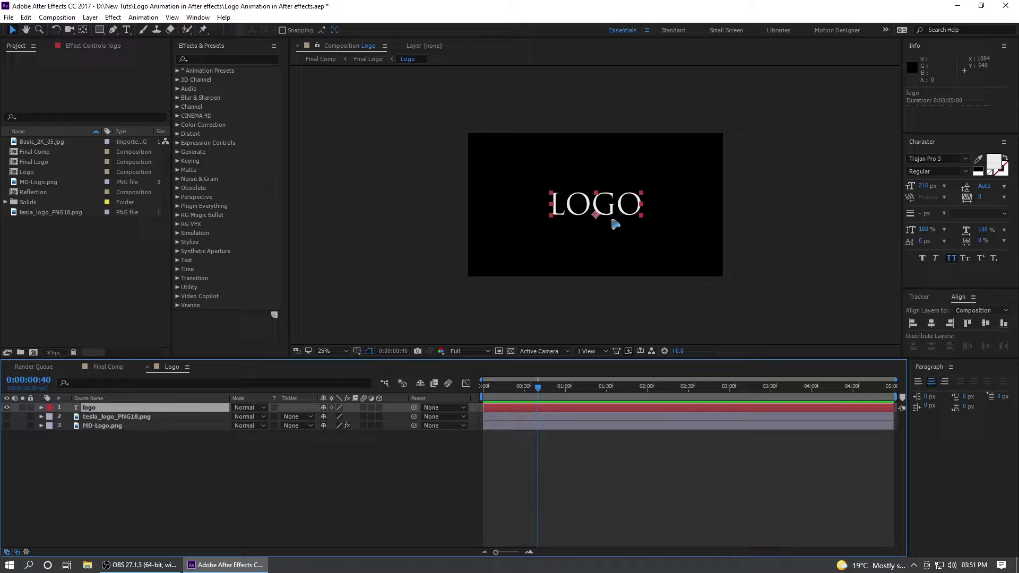
{"action": "left_click", "coordinate": [123, 371]}
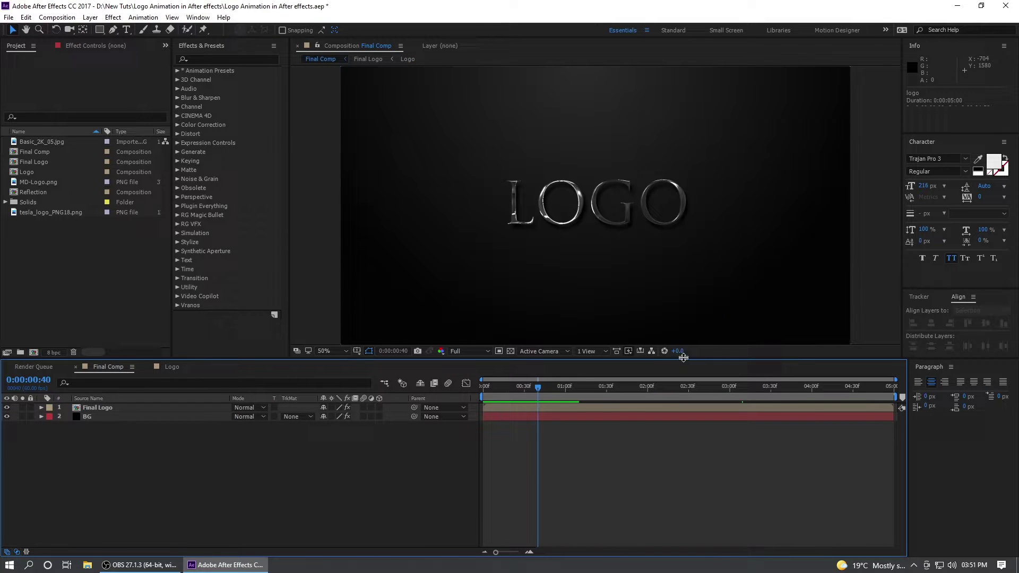
{"action": "left_click_drag", "start_coordinate": [538, 387], "coordinate": [562, 409]}
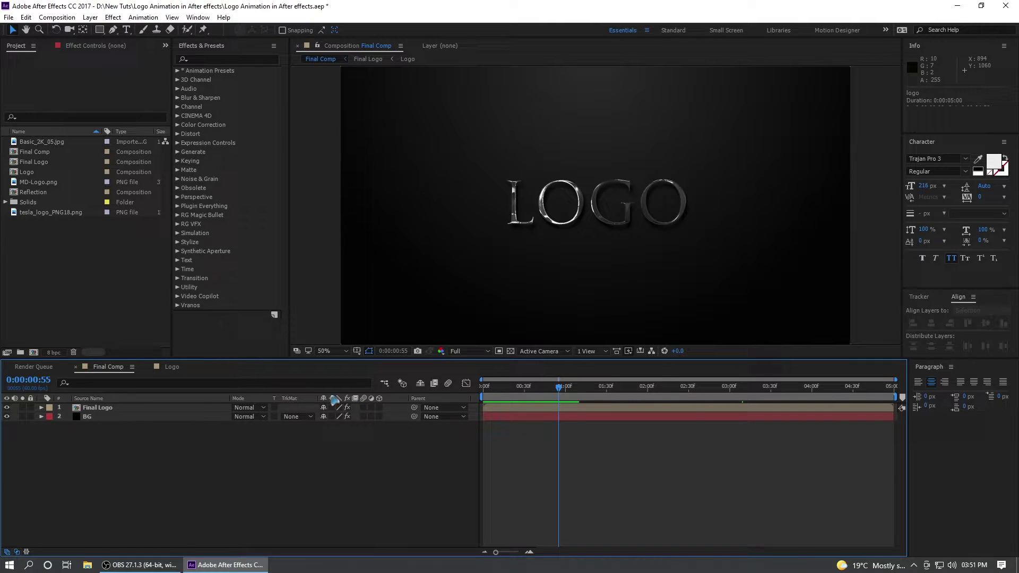
Step: Create a new composition named Render
{"action": "left_click", "coordinate": [67, 20]}
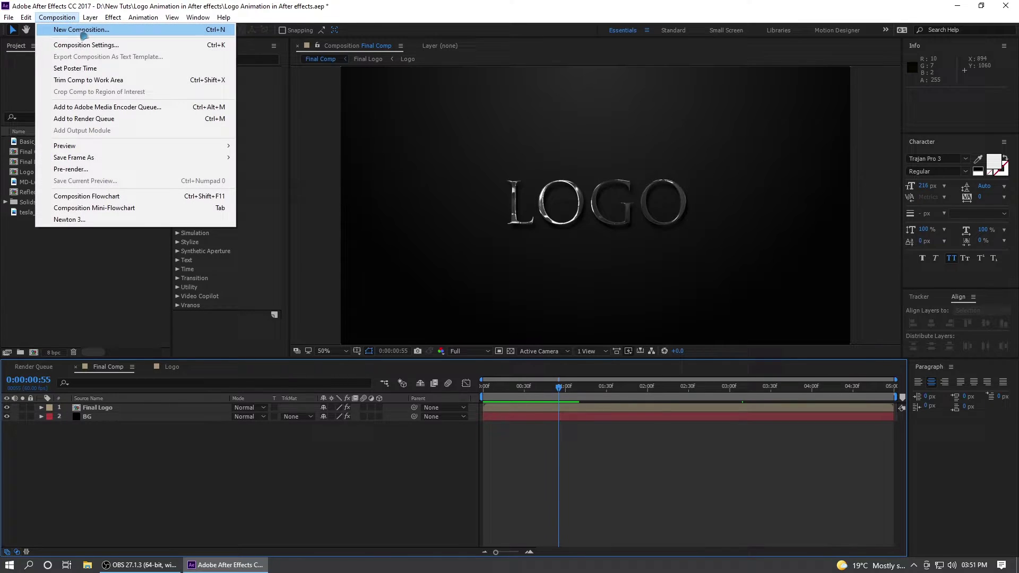
{"action": "left_click", "coordinate": [81, 30]}
{"action": "left_click_drag", "start_coordinate": [394, 163], "coordinate": [524, 164]}
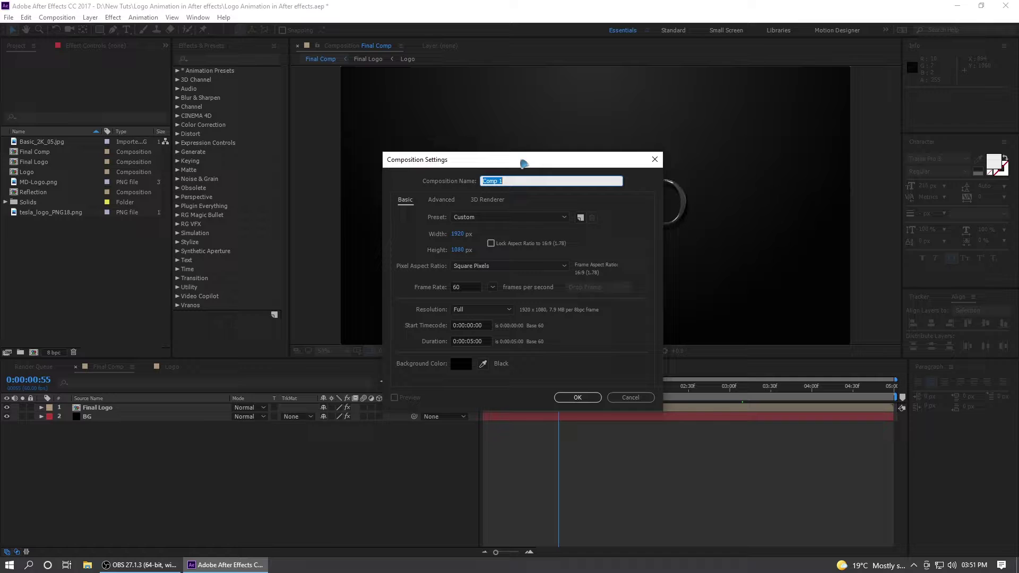
{"action": "type", "text": "Render"}
{"action": "left_click", "coordinate": [578, 397]}
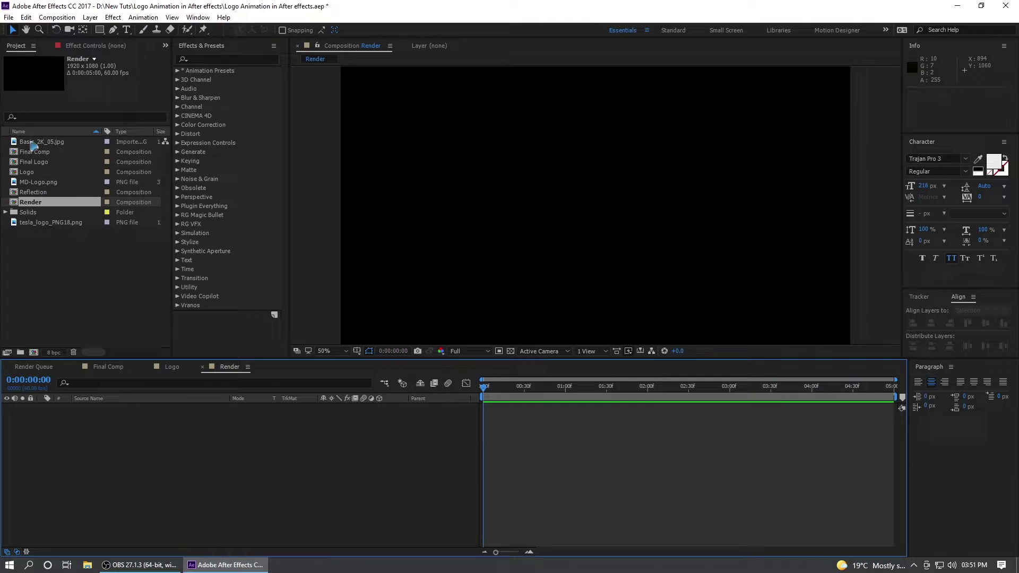
Step: Add MD-Logo.png to Render and pre-compose it as LOGO, moving all attributes
{"action": "left_click_drag", "start_coordinate": [38, 182], "coordinate": [176, 446]}
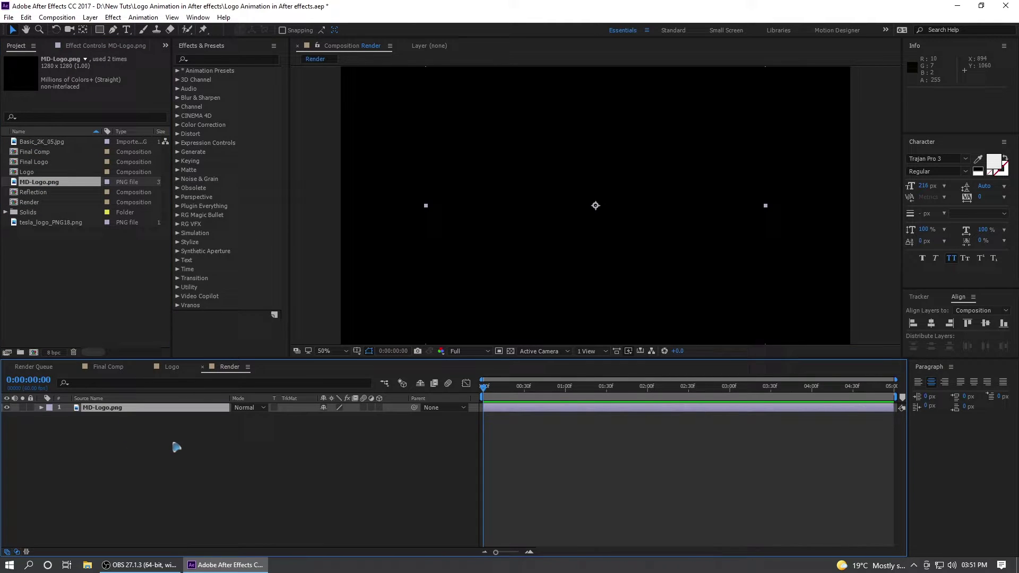
{"action": "left_click_drag", "start_coordinate": [523, 405], "coordinate": [292, 446]}
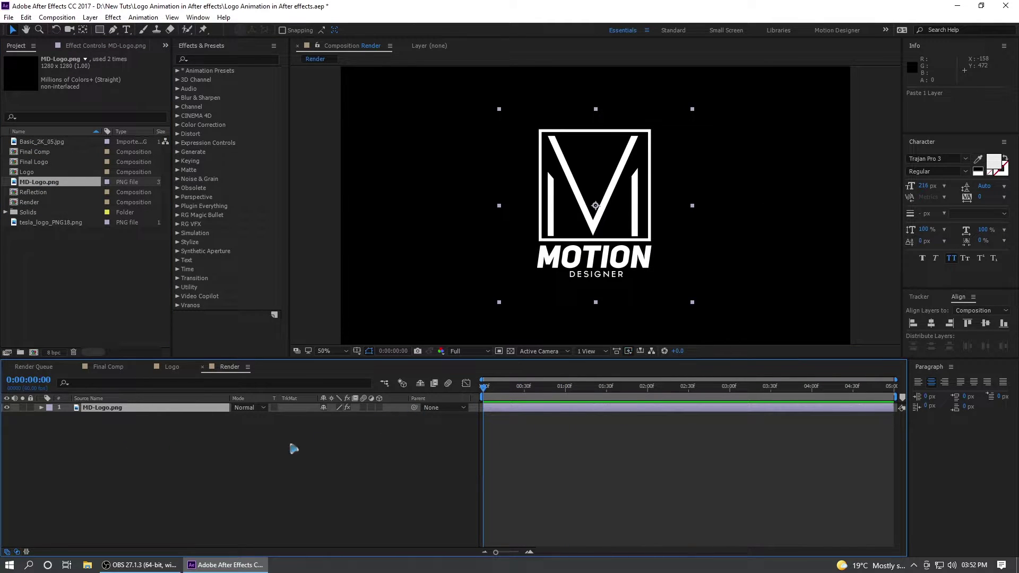
{"action": "right_click", "coordinate": [134, 414]}
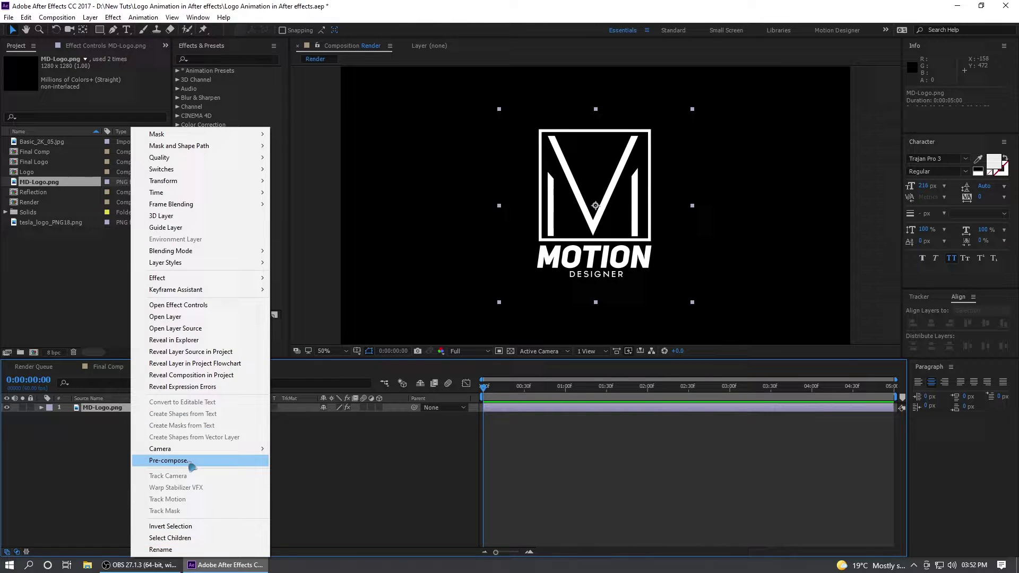
{"action": "left_click", "coordinate": [180, 460]}
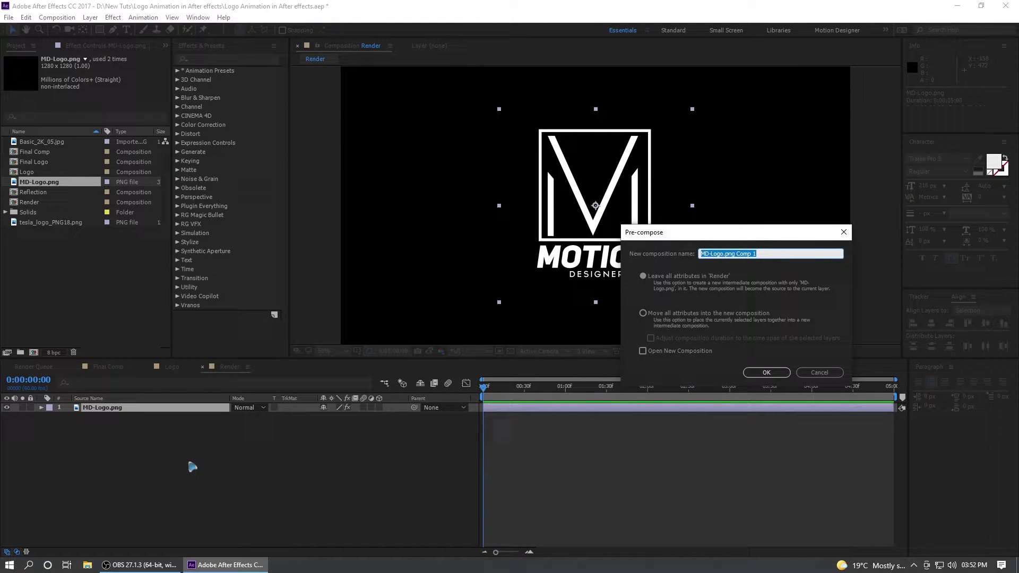
{"action": "type", "text": "LOGO"}
{"action": "left_click", "coordinate": [643, 314]}
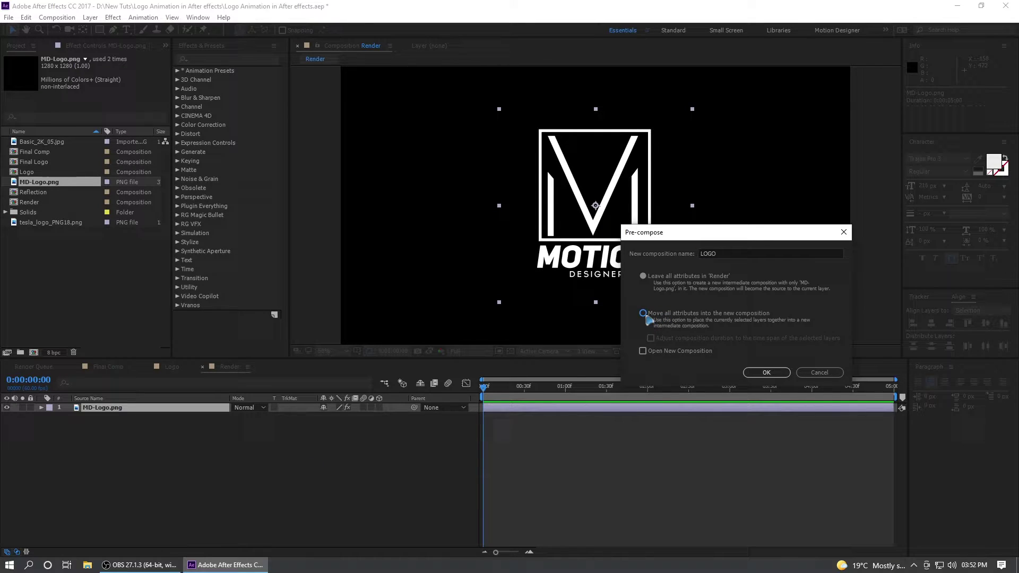
Step: Finish the LOGO precomp and place the Basic_2K_05.jpg panorama behind the logo
{"action": "left_click", "coordinate": [771, 372]}
{"action": "left_click", "coordinate": [64, 143]}
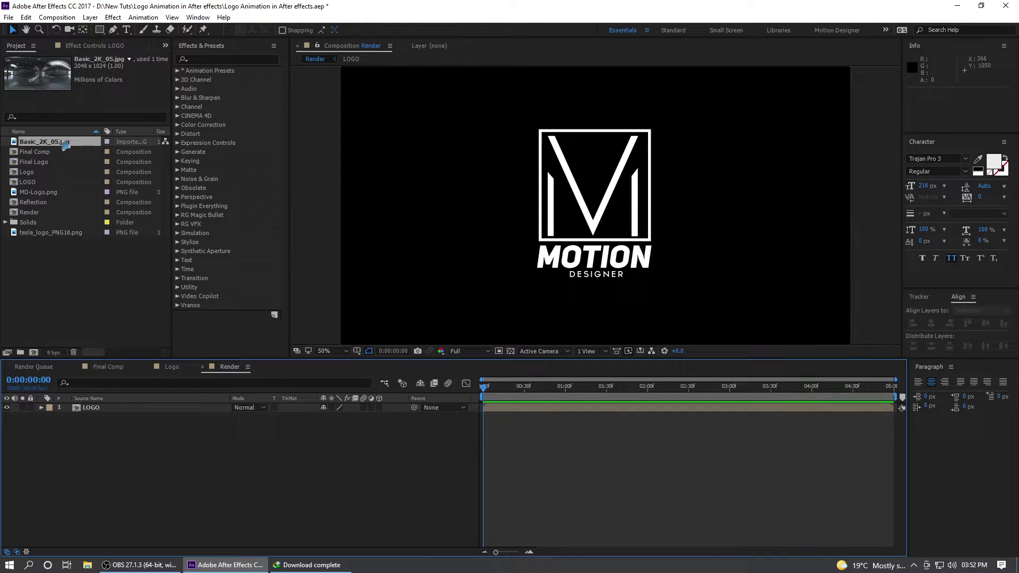
{"action": "left_click_drag", "start_coordinate": [58, 143], "coordinate": [297, 481]}
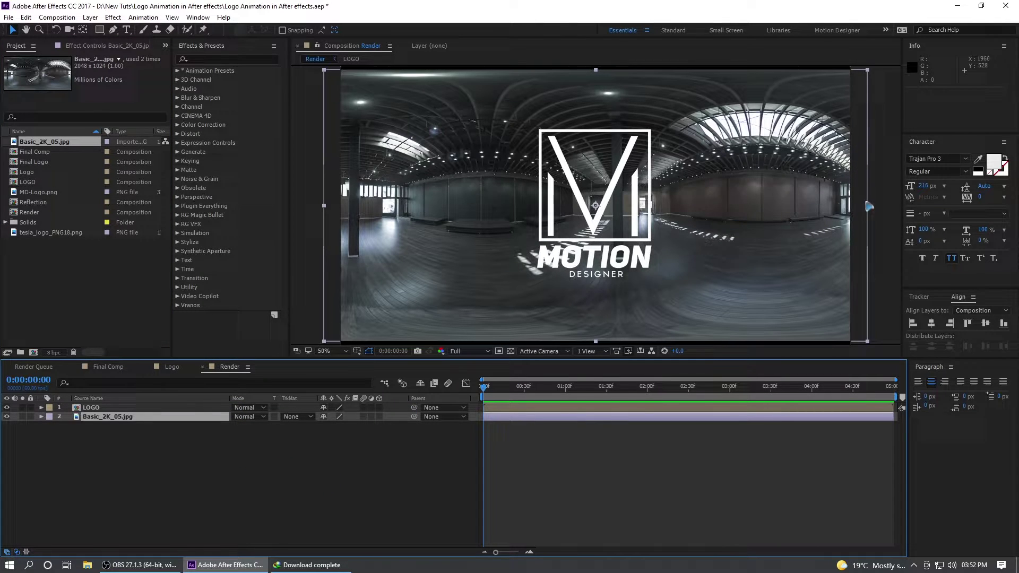
Step: Apply Offset to the panorama and keyframe Shift Center To at start and end for a sideways slide
{"action": "left_click", "coordinate": [214, 60]}
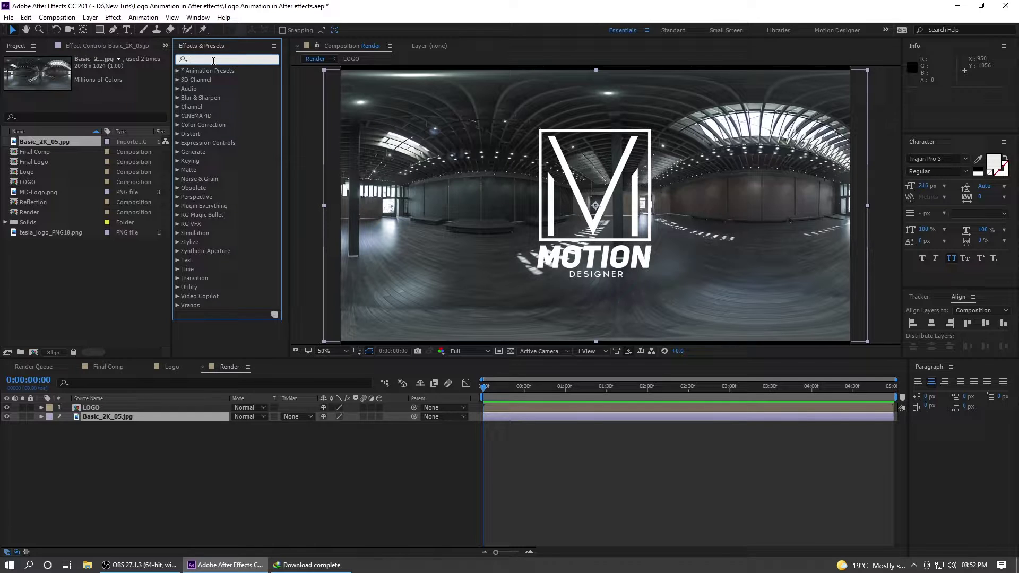
{"action": "type", "text": "offset"}
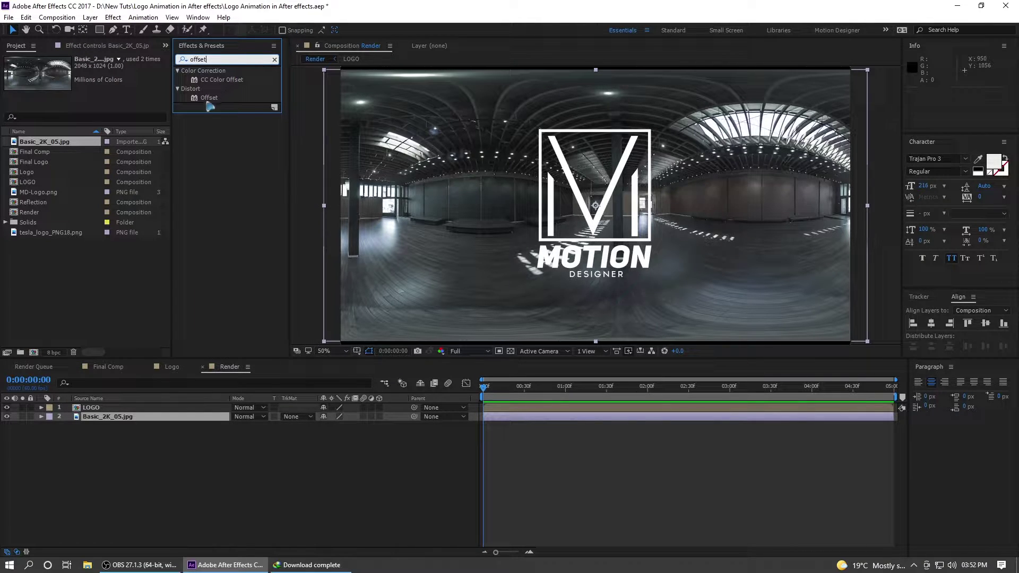
{"action": "left_click", "coordinate": [207, 98]}
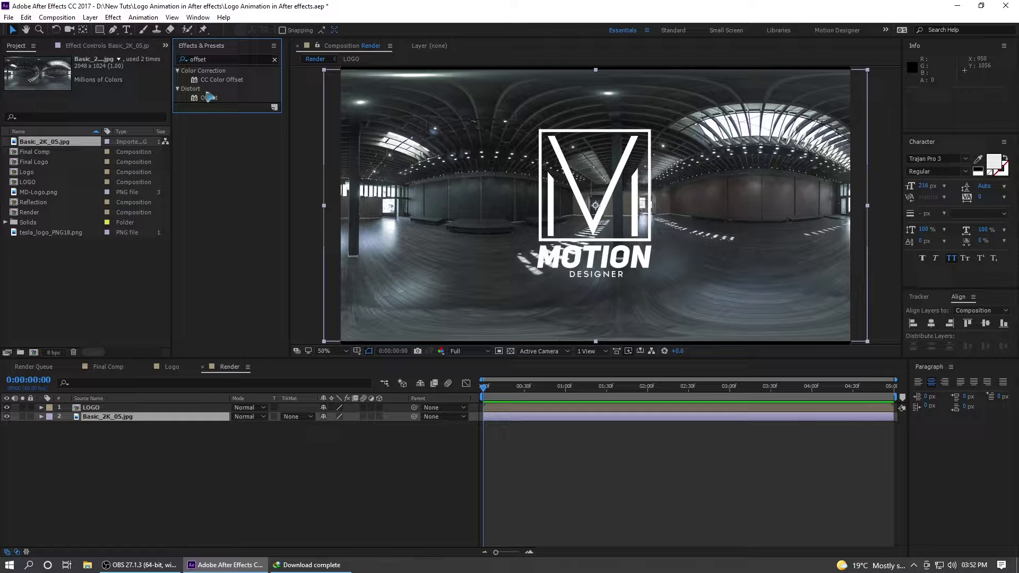
{"action": "left_click_drag", "start_coordinate": [207, 101], "coordinate": [142, 418]}
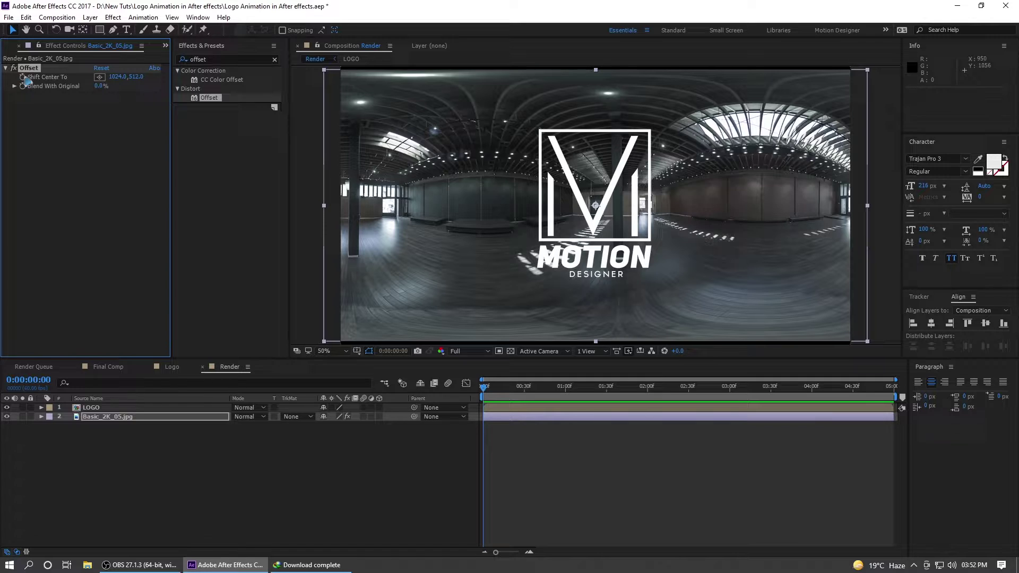
{"action": "left_click_drag", "start_coordinate": [118, 78], "coordinate": [59, 84]}
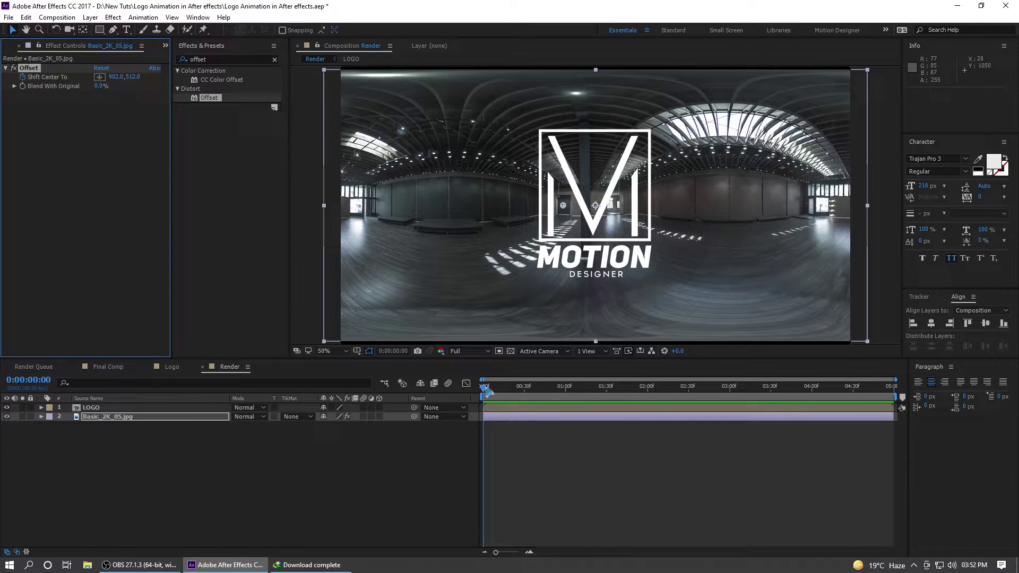
{"action": "left_click_drag", "start_coordinate": [485, 388], "coordinate": [933, 418]}
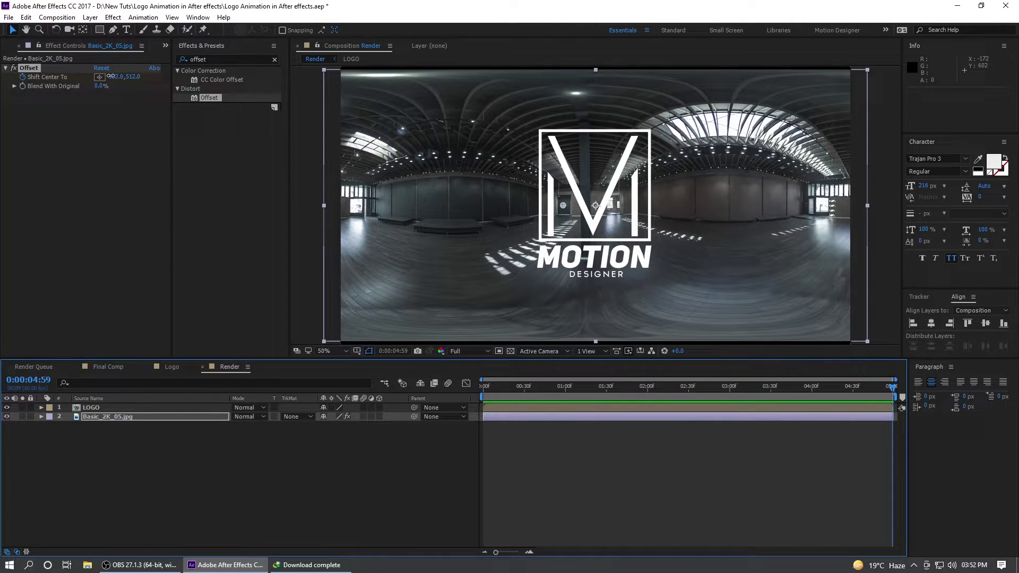
{"action": "left_click_drag", "start_coordinate": [118, 77], "coordinate": [10, 86]}
{"action": "key", "text": "space"}
Step: Apply the Tint effect to the panorama layer to make it grayscale
{"action": "left_click", "coordinate": [123, 457]}
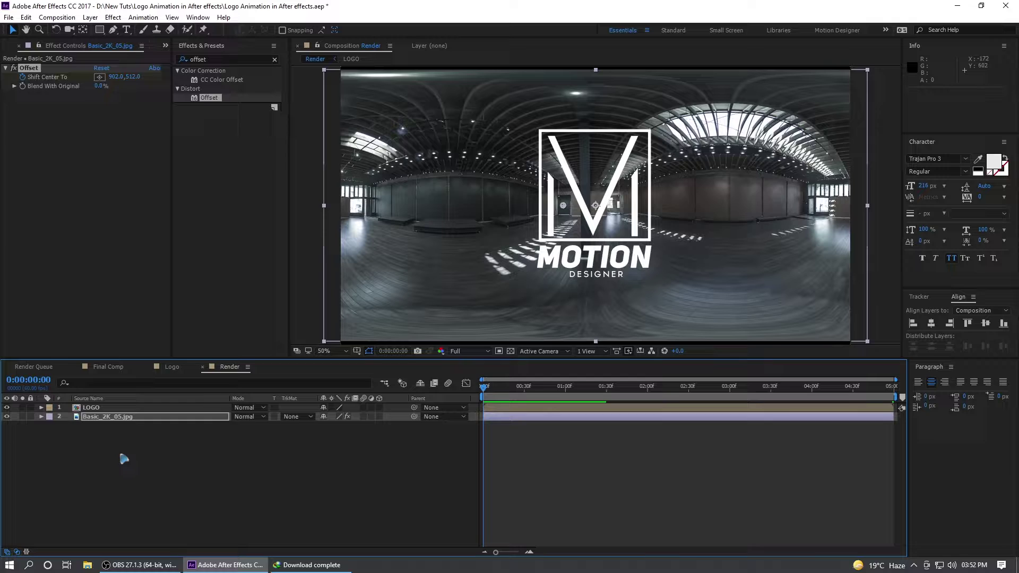
{"action": "left_click", "coordinate": [127, 416]}
{"action": "left_click", "coordinate": [228, 59]}
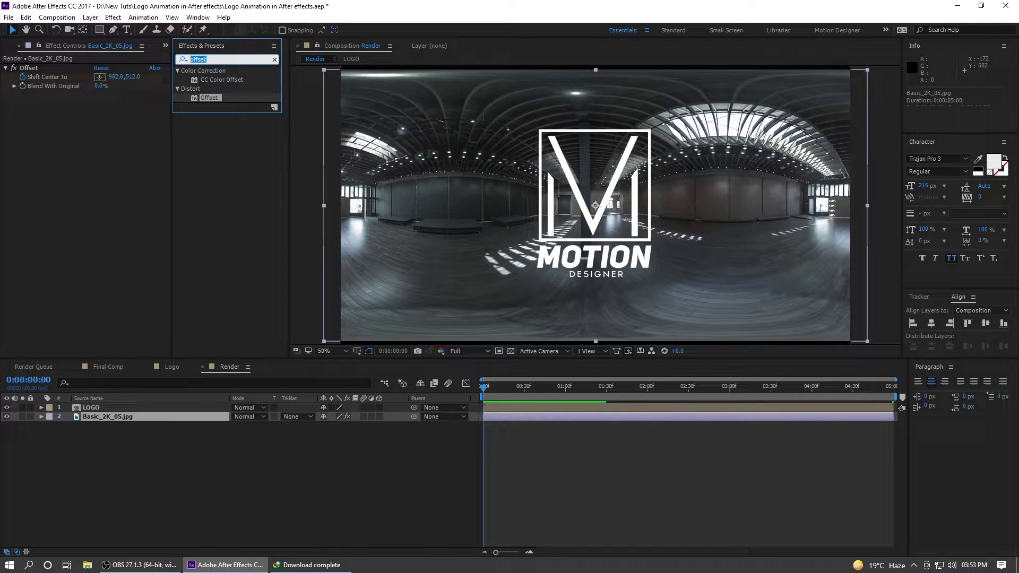
{"action": "type", "text": "tint"}
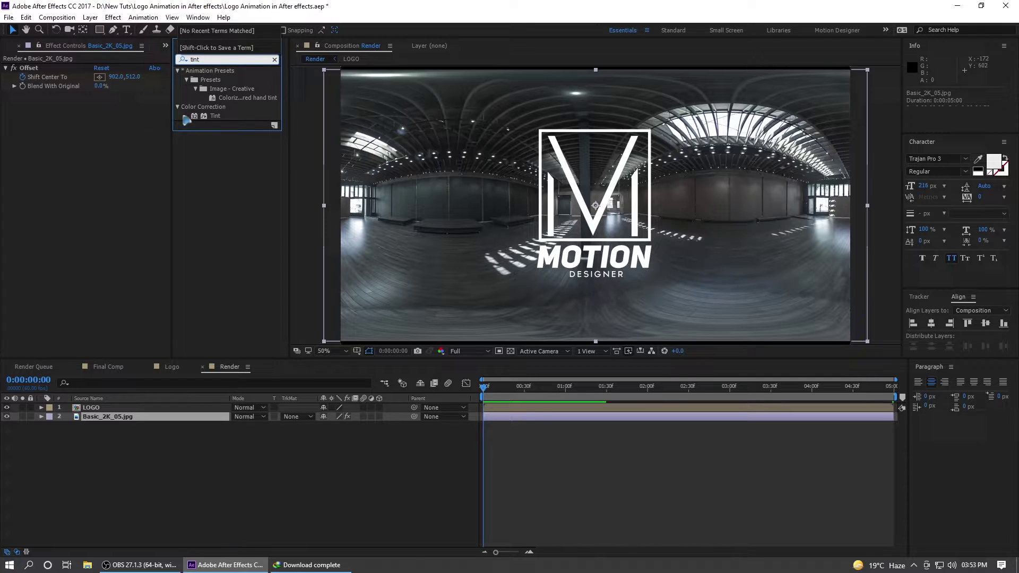
{"action": "left_click_drag", "start_coordinate": [211, 116], "coordinate": [127, 419]}
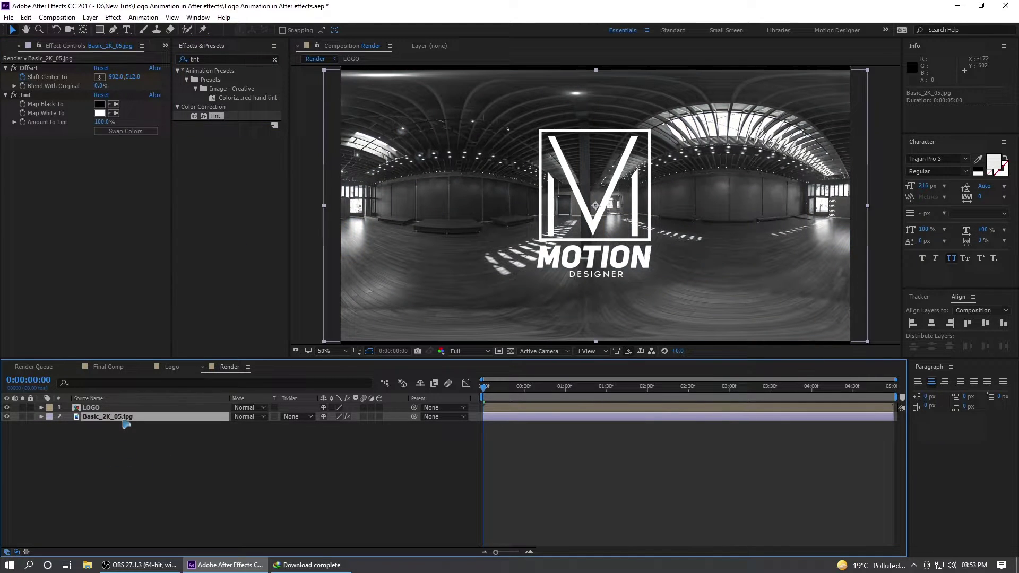
Step: Pre-compose the tinted panorama into a new comp named REFLECTION
{"action": "right_click", "coordinate": [125, 423]}
{"action": "left_click", "coordinate": [178, 460]}
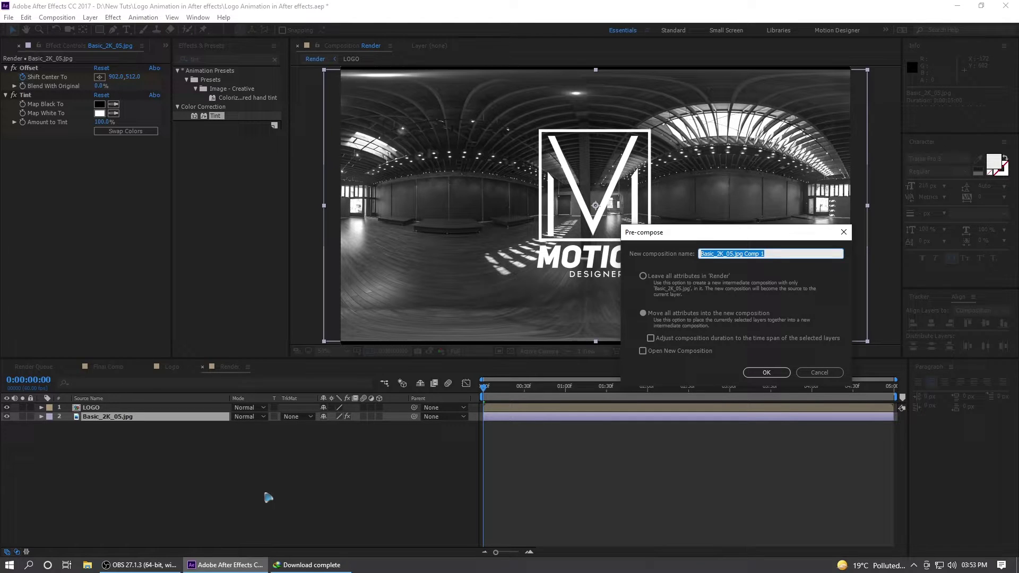
{"action": "type", "text": "REFLECTION"}
{"action": "left_click", "coordinate": [778, 373]}
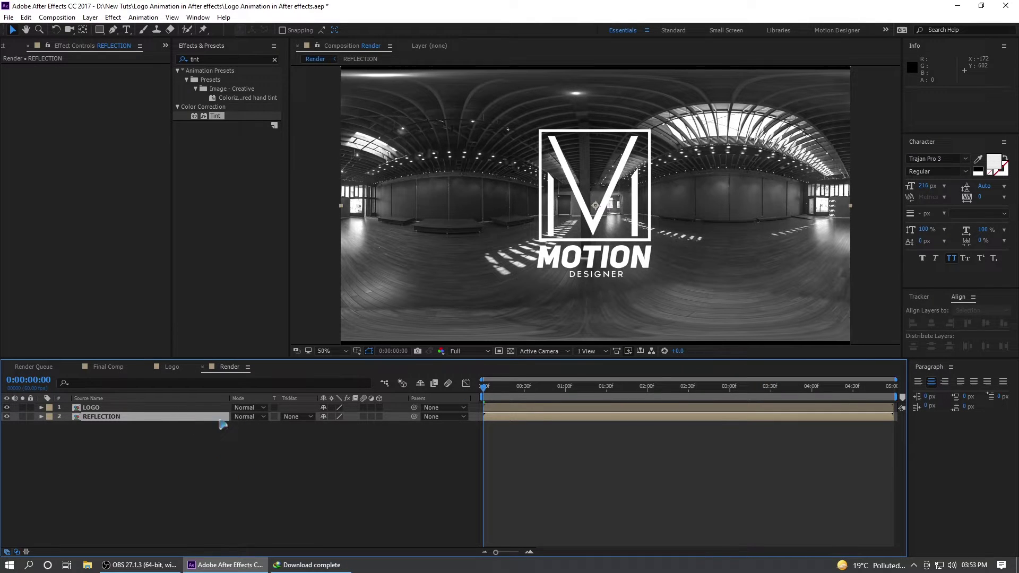
Step: Set REFLECTION's track matte to Alpha Matte "LOGO"
{"action": "left_click", "coordinate": [299, 418]}
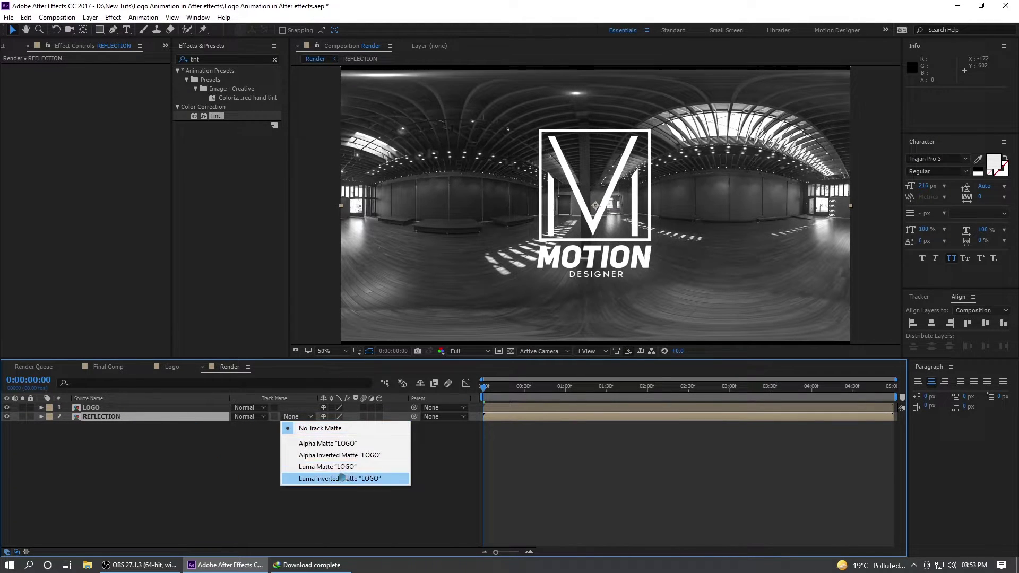
{"action": "left_click", "coordinate": [319, 444]}
{"action": "left_click", "coordinate": [220, 480]}
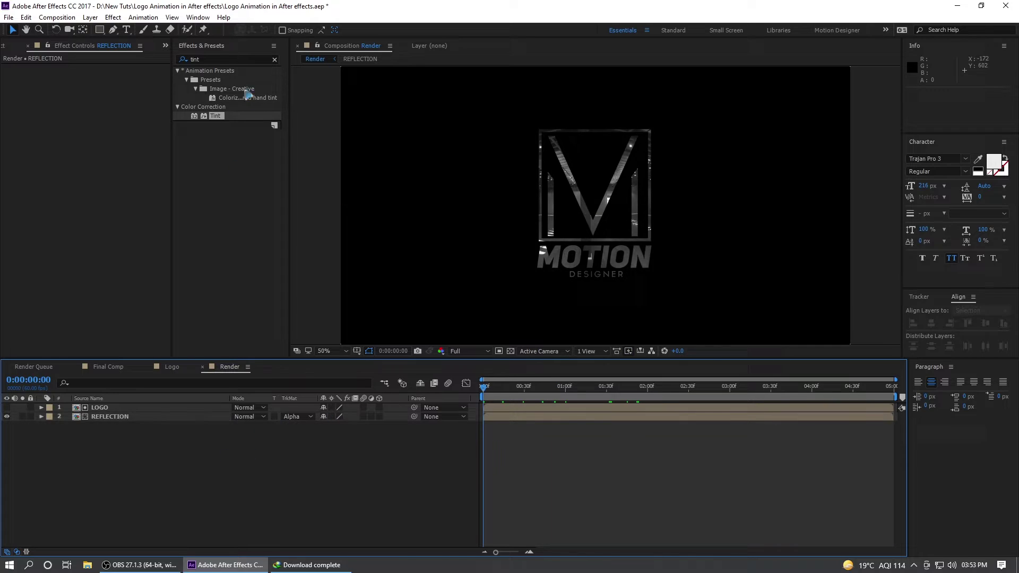
Step: Apply CC Glass to REFLECTION with Bump Map LOGO, Softness 50 and Height 40
{"action": "left_click", "coordinate": [229, 61]}
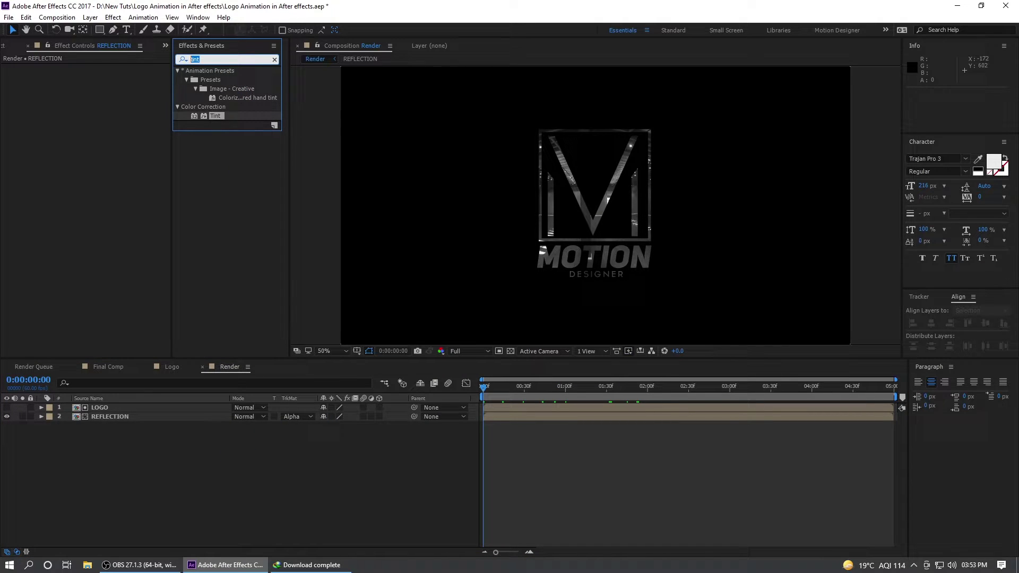
{"action": "type", "text": "cc gl"}
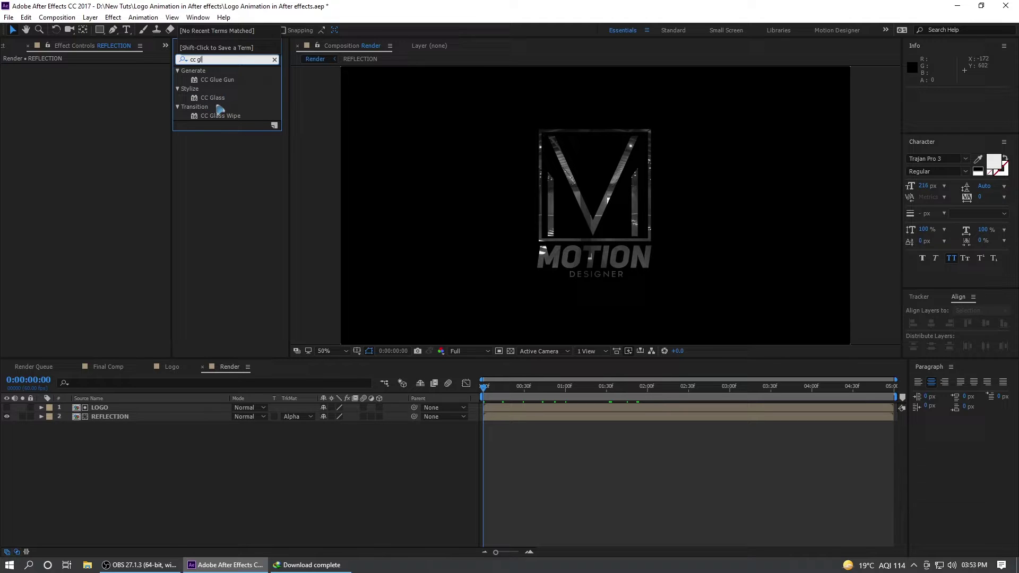
{"action": "left_click_drag", "start_coordinate": [212, 98], "coordinate": [154, 419]}
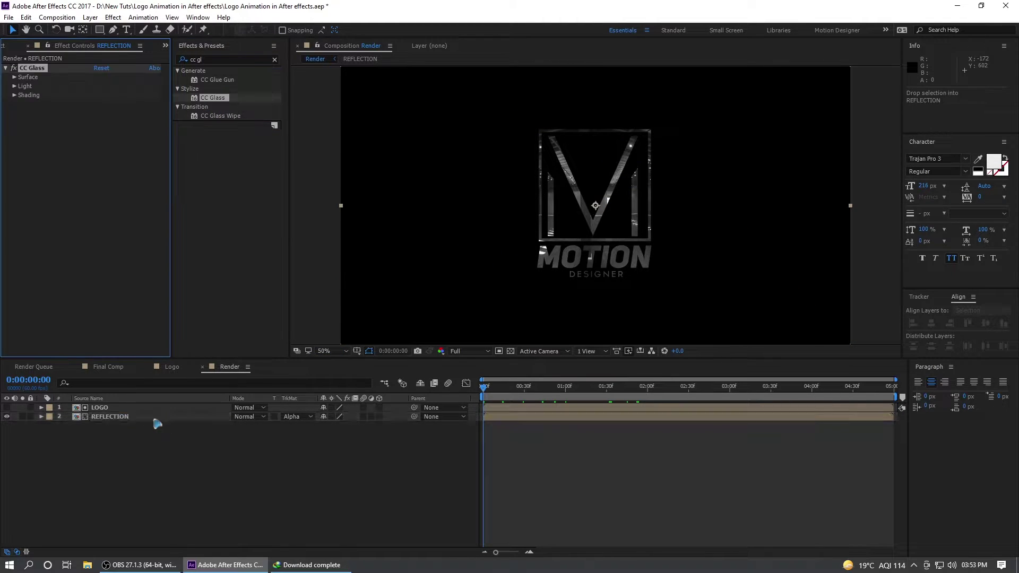
{"action": "left_click", "coordinate": [15, 78]}
{"action": "left_click", "coordinate": [127, 86]}
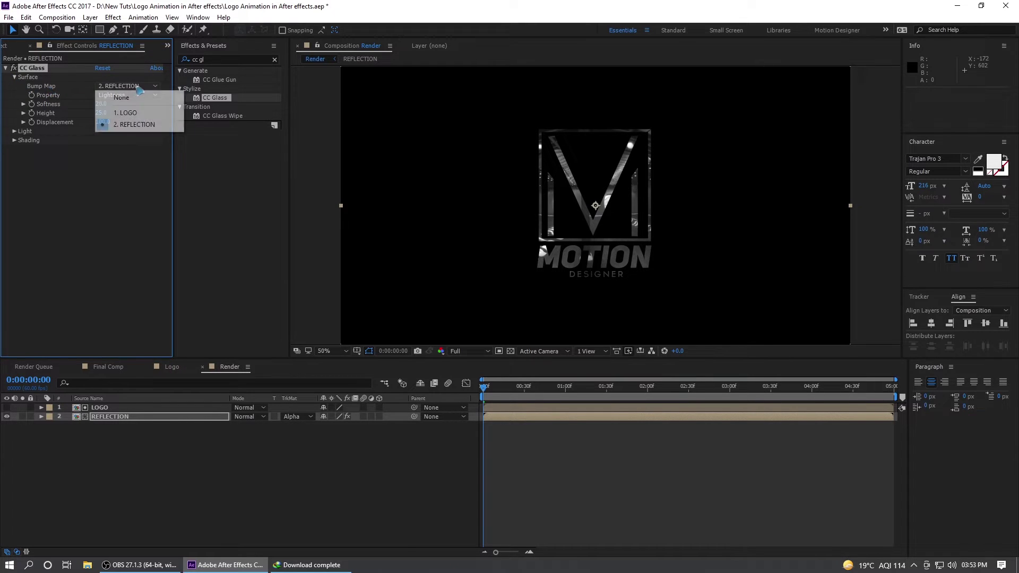
{"action": "left_click", "coordinate": [156, 115]}
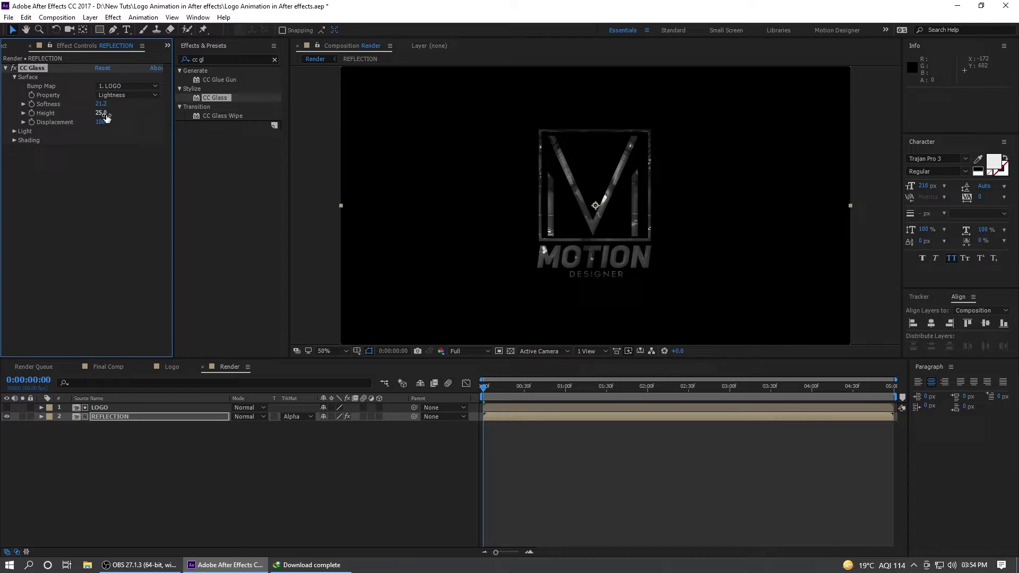
{"action": "left_click", "coordinate": [105, 104]}
{"action": "type", "text": "50"}
{"action": "key", "text": "Return"}
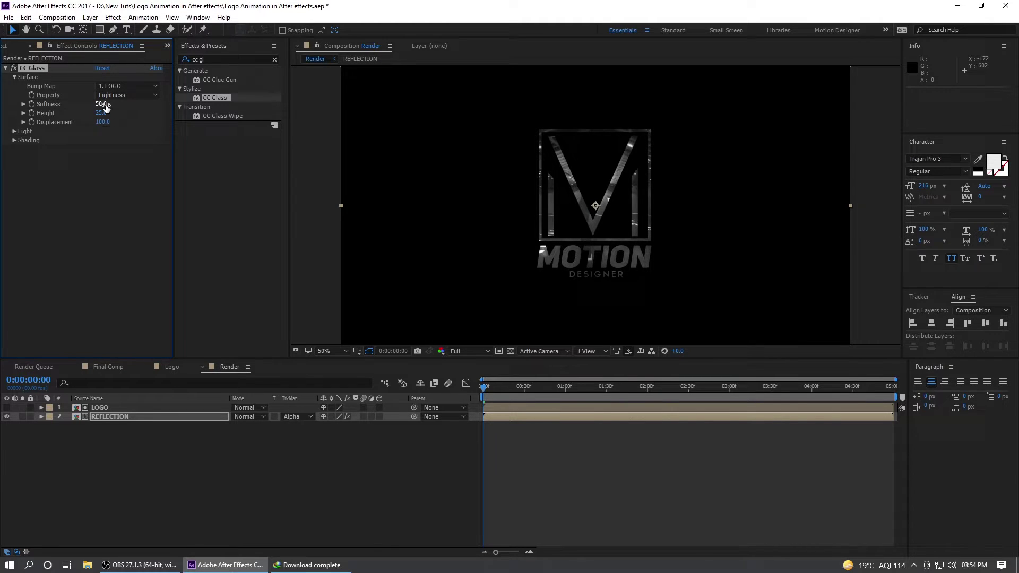
{"action": "left_click_drag", "start_coordinate": [101, 113], "coordinate": [121, 121]}
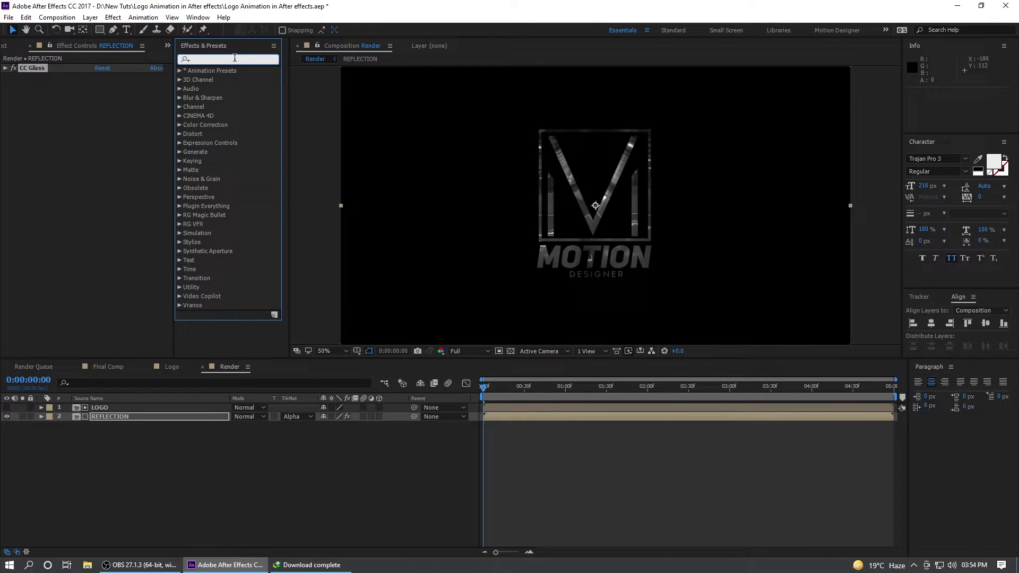
Step: Apply CC Blobbylize to REFLECTION with Blob Layer 1. LOGO and Blobbiness Softness 5
{"action": "left_click", "coordinate": [235, 58]}
{"action": "type", "text": "cc bl"}
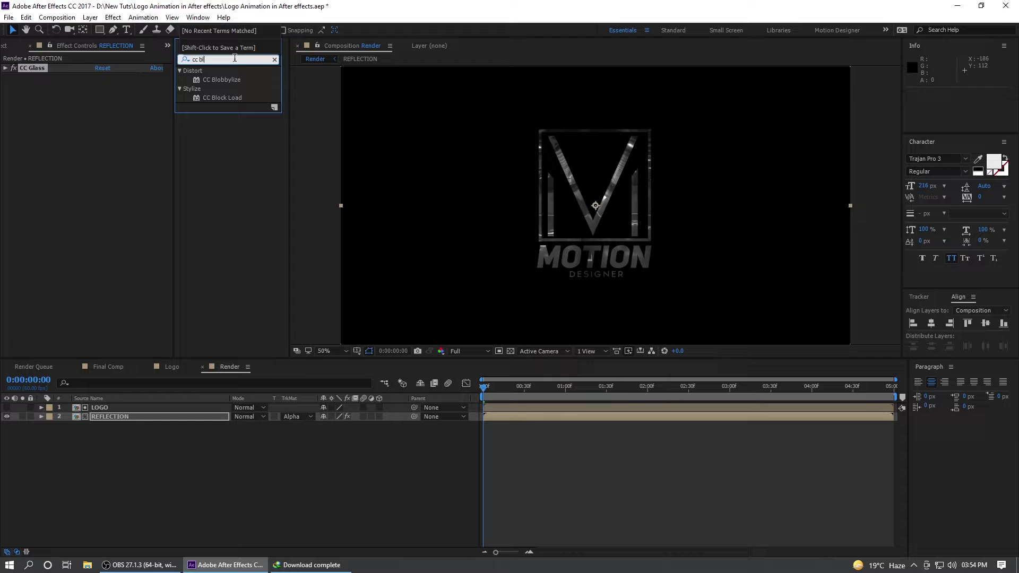
{"action": "left_click_drag", "start_coordinate": [218, 81], "coordinate": [142, 421]}
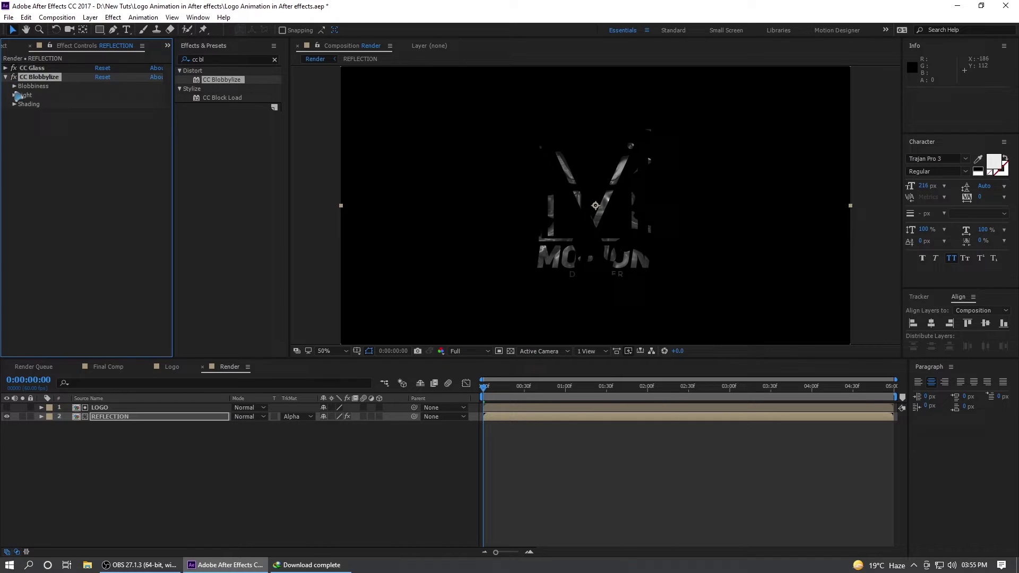
{"action": "left_click", "coordinate": [15, 86]}
{"action": "left_click", "coordinate": [15, 131]}
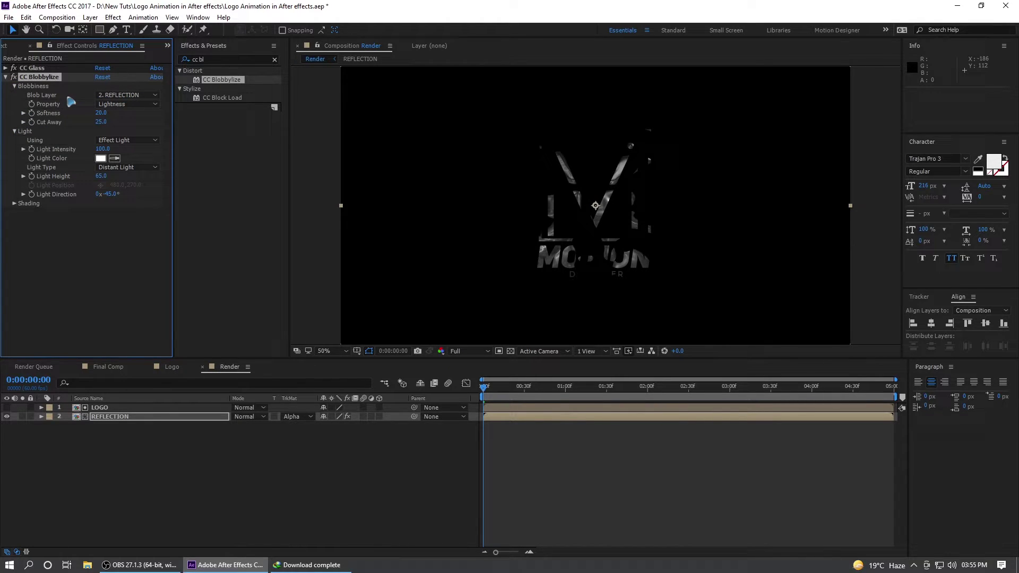
{"action": "left_click", "coordinate": [124, 96]}
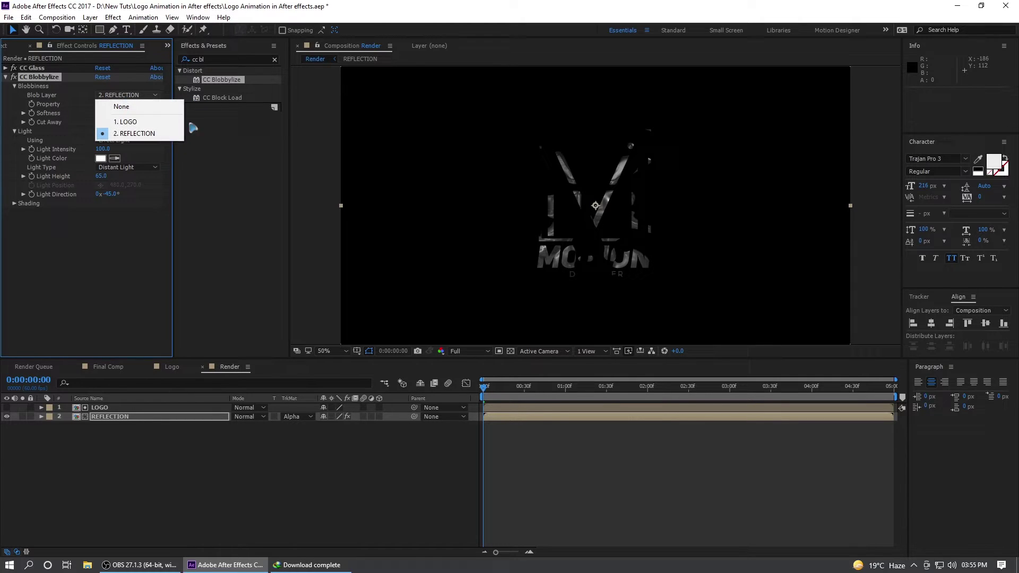
{"action": "left_click", "coordinate": [144, 123]}
{"action": "left_click", "coordinate": [103, 113]}
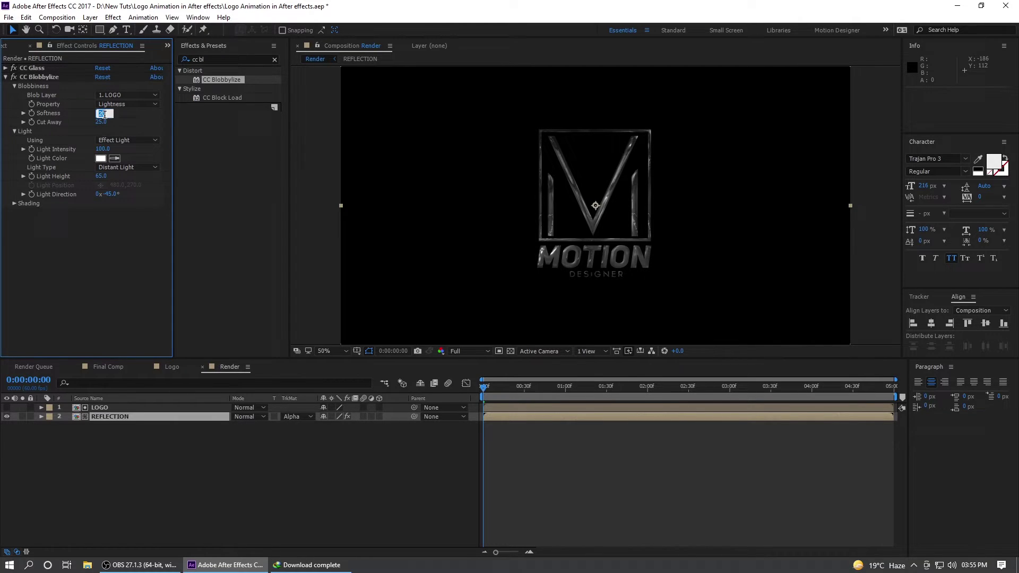
{"action": "type", "text": "5"}
{"action": "key", "text": "Return"}
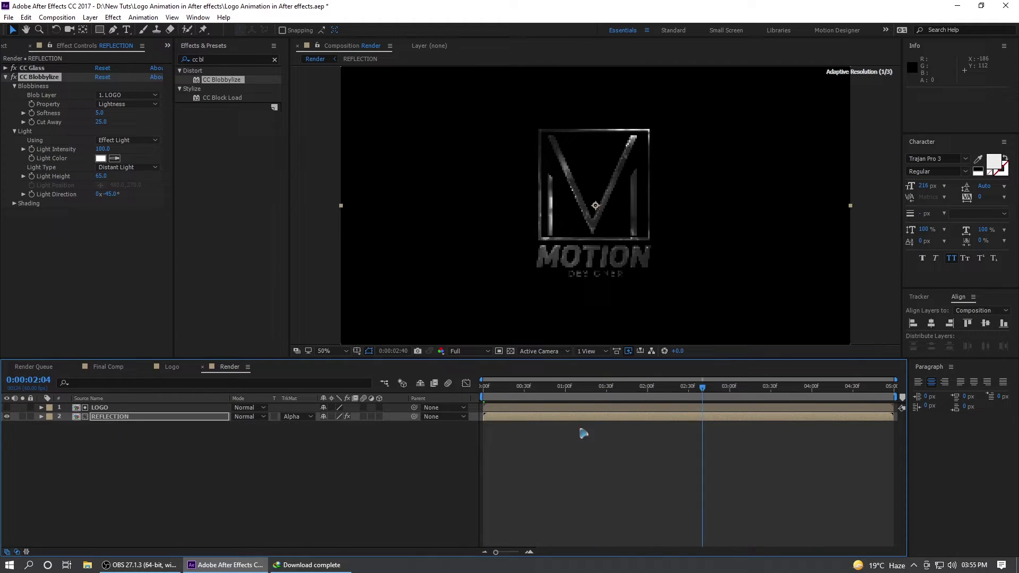
Step: Create a new solid named BG and move it to the bottom of the layer stack
{"action": "left_click", "coordinate": [137, 463]}
{"action": "left_click", "coordinate": [91, 16]}
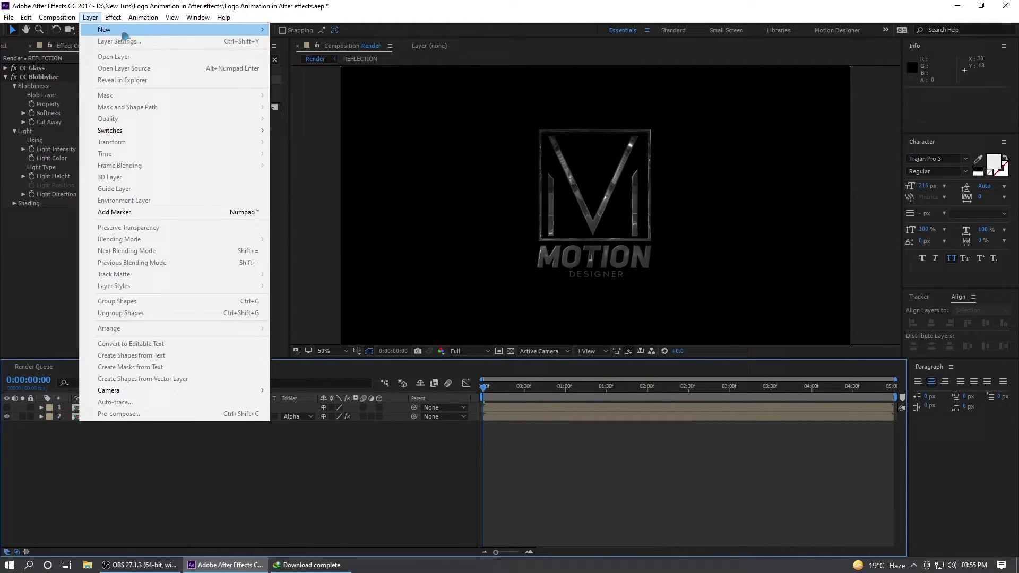
{"action": "mouse_move", "coordinate": [109, 32]}
{"action": "left_click", "coordinate": [311, 40]}
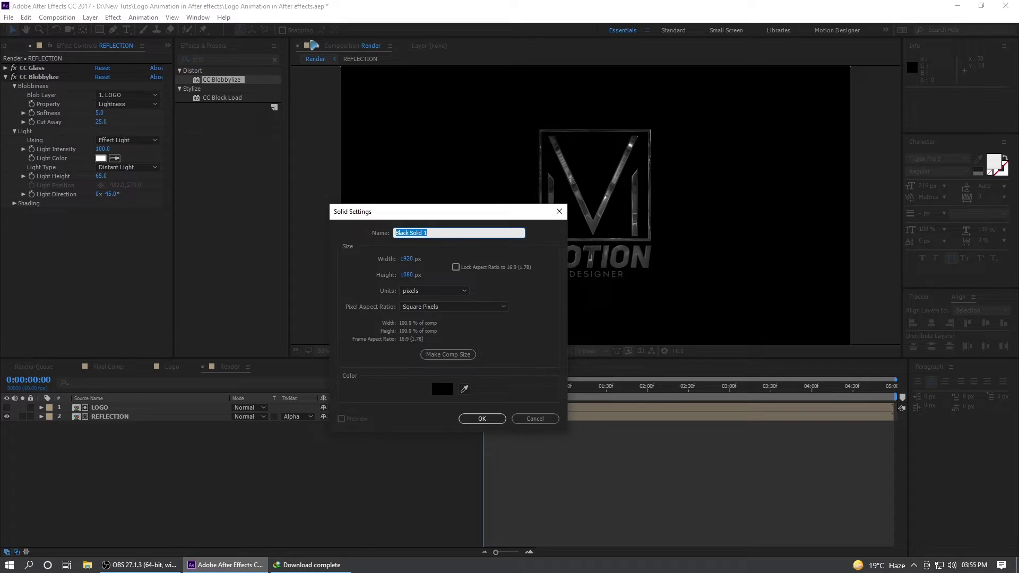
{"action": "type", "text": "BG"}
{"action": "left_click", "coordinate": [483, 419]}
{"action": "left_click_drag", "start_coordinate": [122, 411], "coordinate": [119, 442]}
{"action": "left_click", "coordinate": [217, 57]}
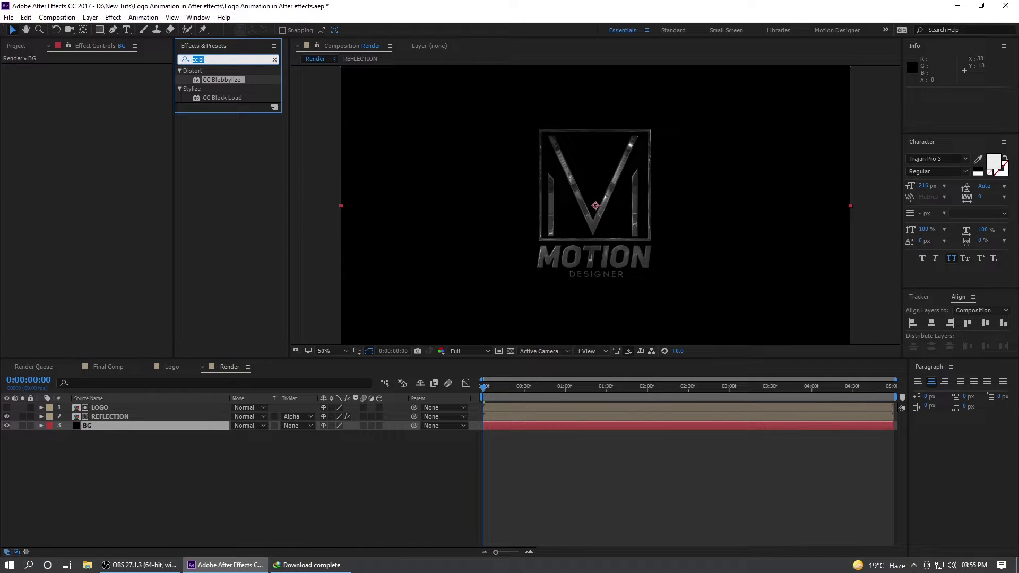
Step: Apply Gradient Ramp to BG and set its end colour to black
{"action": "type", "text": "ramp"}
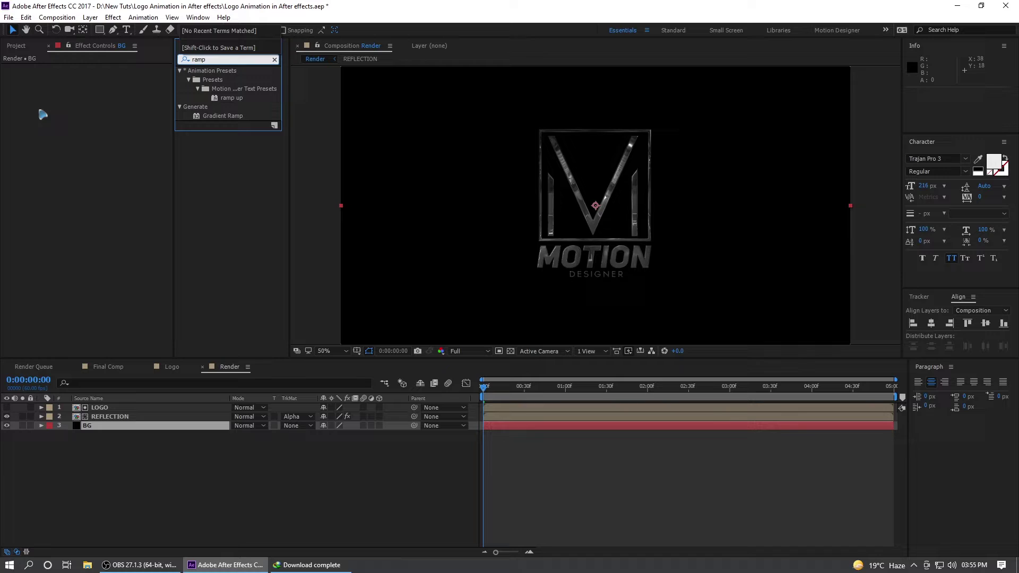
{"action": "left_click", "coordinate": [223, 116]}
{"action": "left_click_drag", "start_coordinate": [223, 116], "coordinate": [138, 422]}
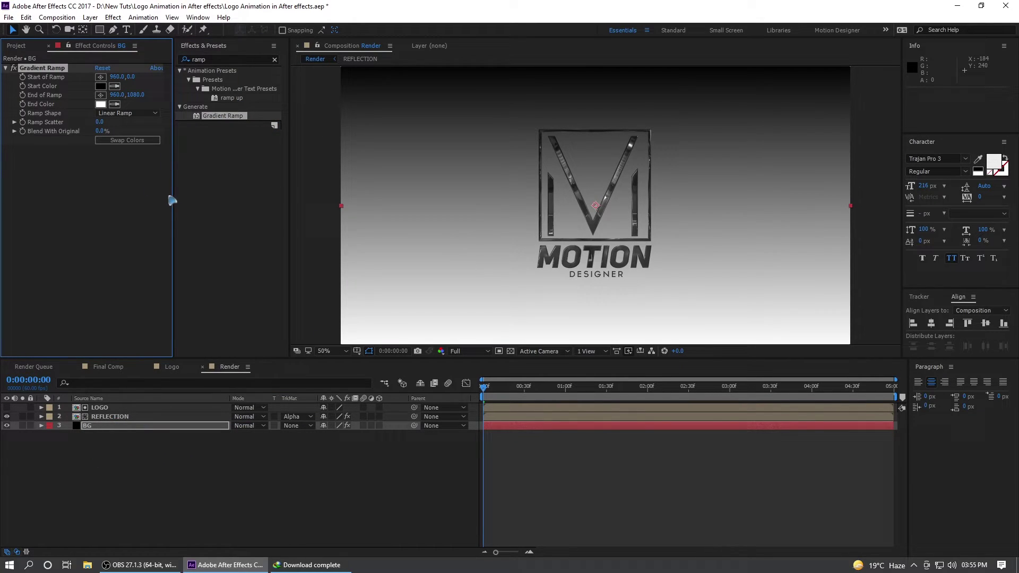
{"action": "left_click", "coordinate": [101, 104]}
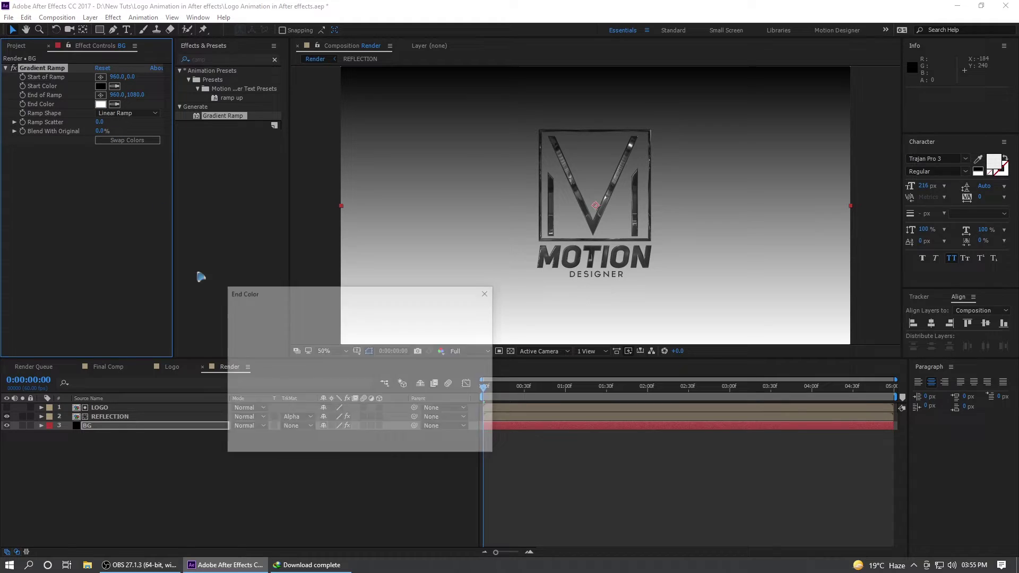
{"action": "left_click_drag", "start_coordinate": [258, 412], "coordinate": [234, 445]}
{"action": "left_click", "coordinate": [466, 312]}
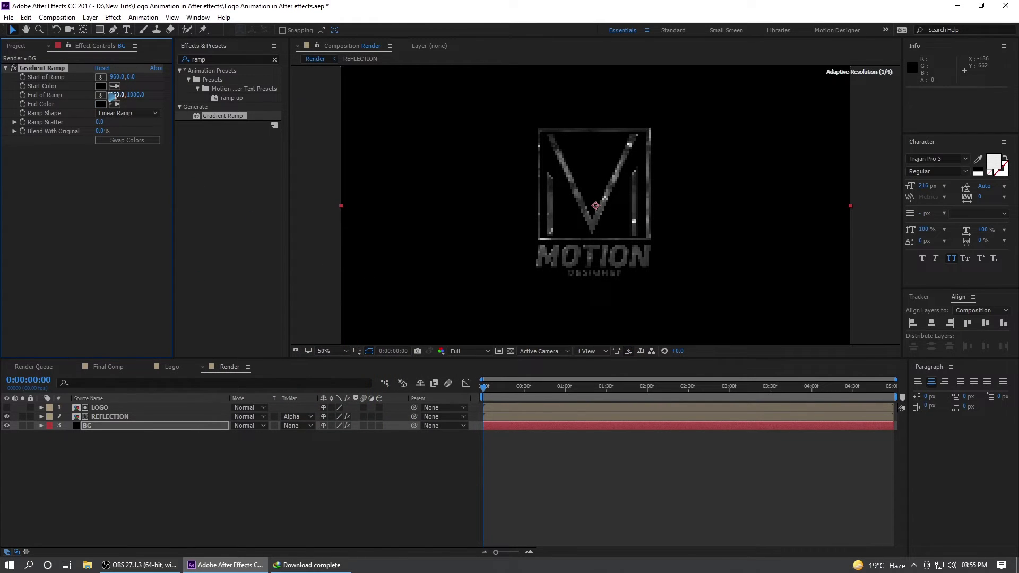
Step: Make the ramp radial with a very dark grey start colour of 171616
{"action": "left_click", "coordinate": [101, 86]}
{"action": "left_click_drag", "start_coordinate": [271, 428], "coordinate": [236, 435]}
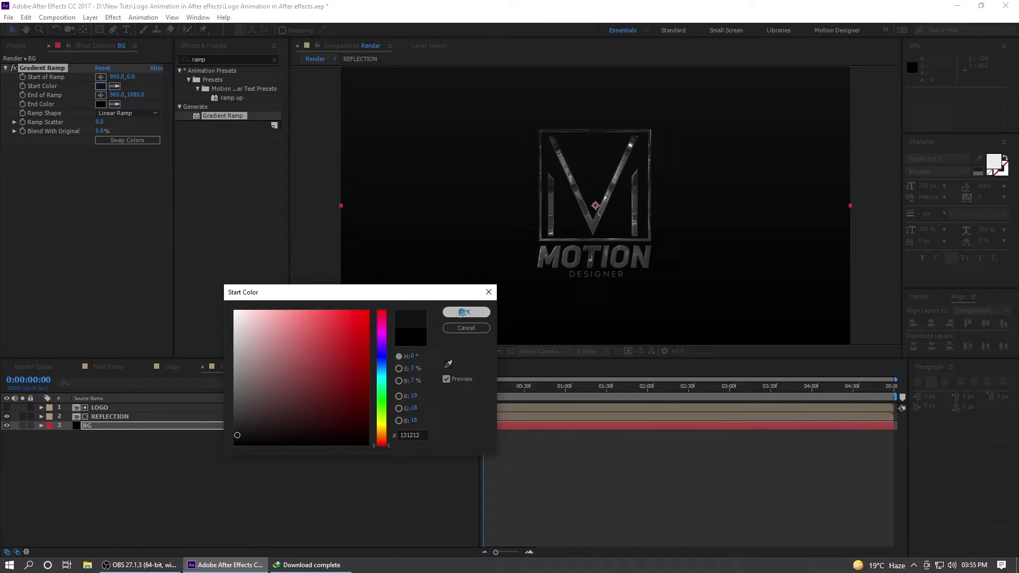
{"action": "left_click", "coordinate": [466, 312]}
{"action": "left_click", "coordinate": [141, 113]}
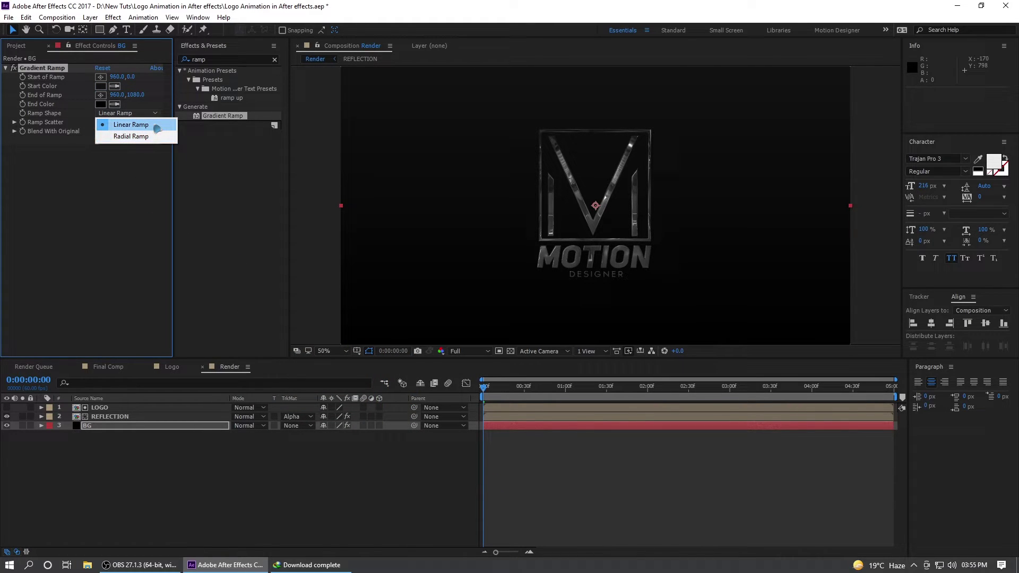
{"action": "left_click", "coordinate": [140, 136]}
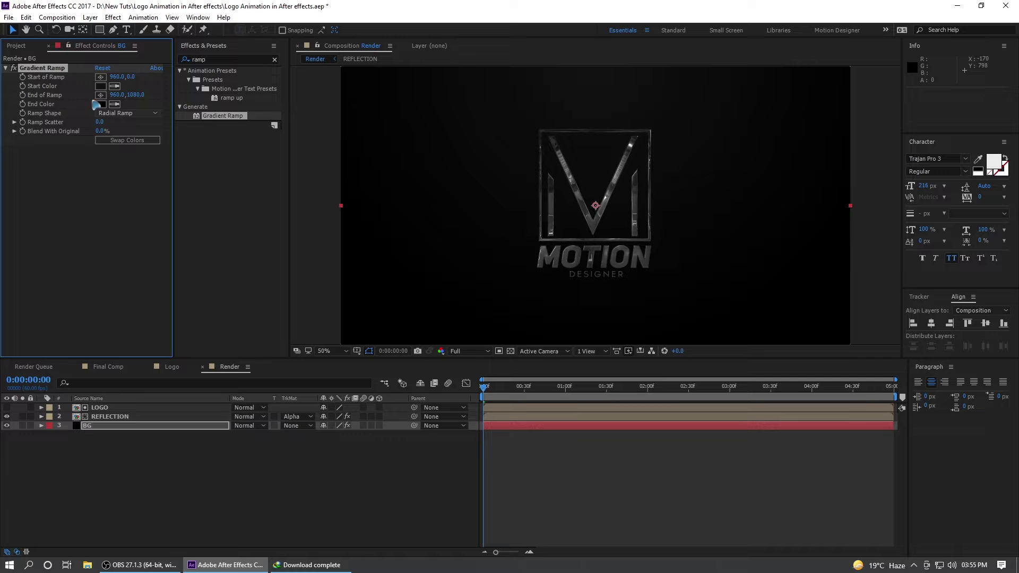
{"action": "left_click", "coordinate": [100, 86]}
{"action": "left_click", "coordinate": [239, 437]}
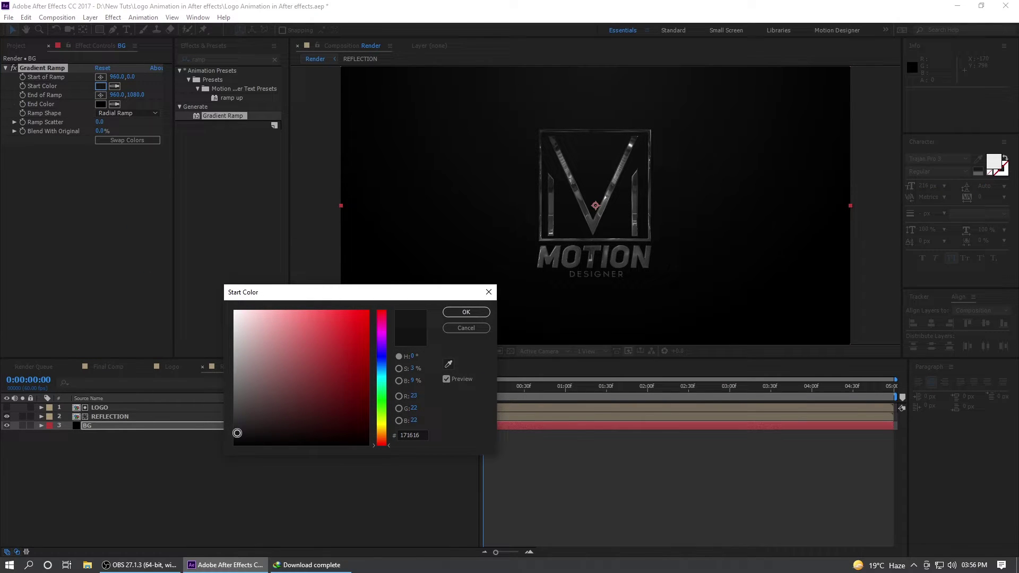
{"action": "left_click", "coordinate": [466, 312]}
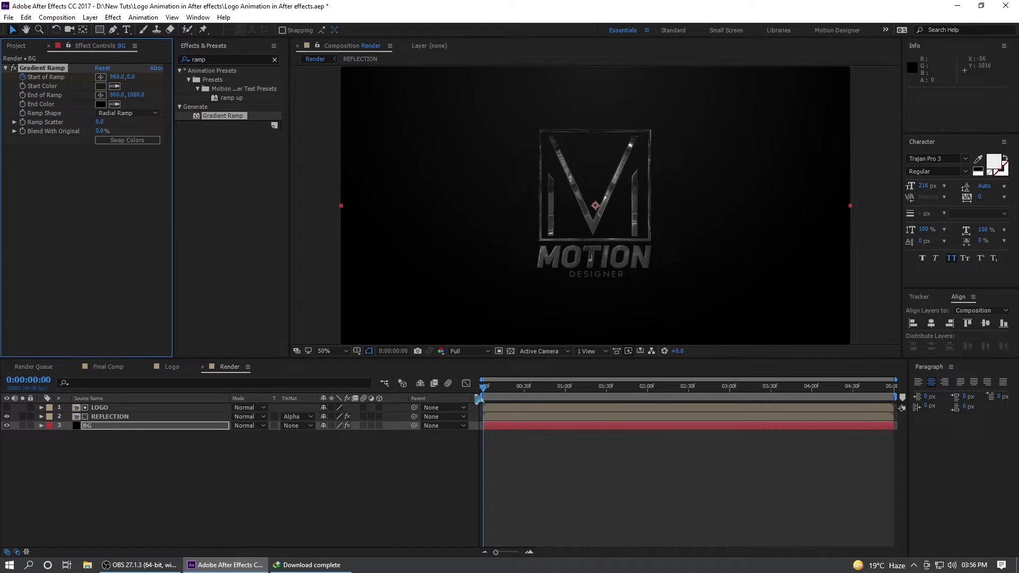
Step: Set the Gradient Ramp's Ramp Scatter to 100, keeping Start of Ramp at 960,0
{"action": "left_click_drag", "start_coordinate": [487, 397], "coordinate": [893, 394]}
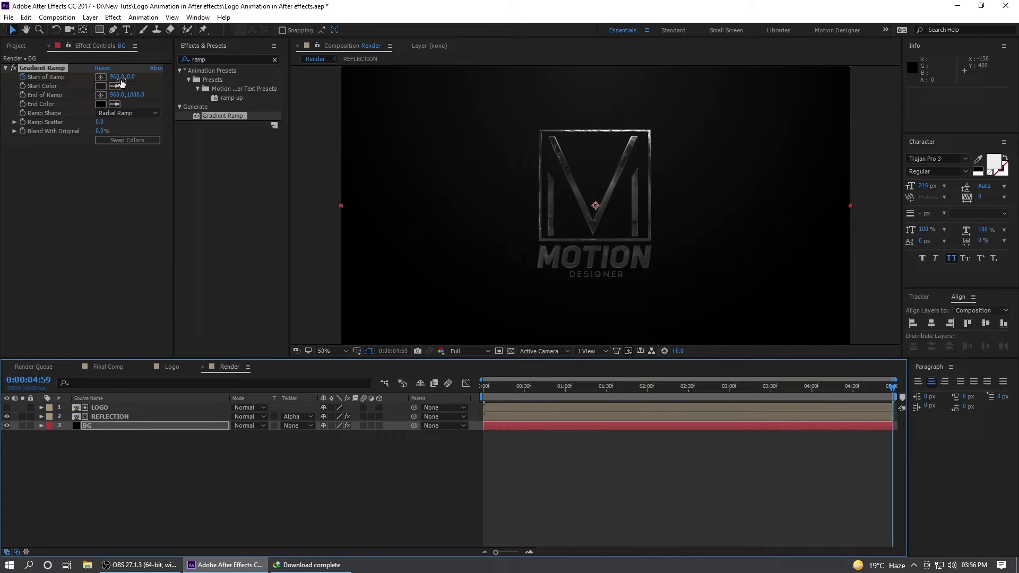
{"action": "left_click_drag", "start_coordinate": [121, 81], "coordinate": [208, 80]}
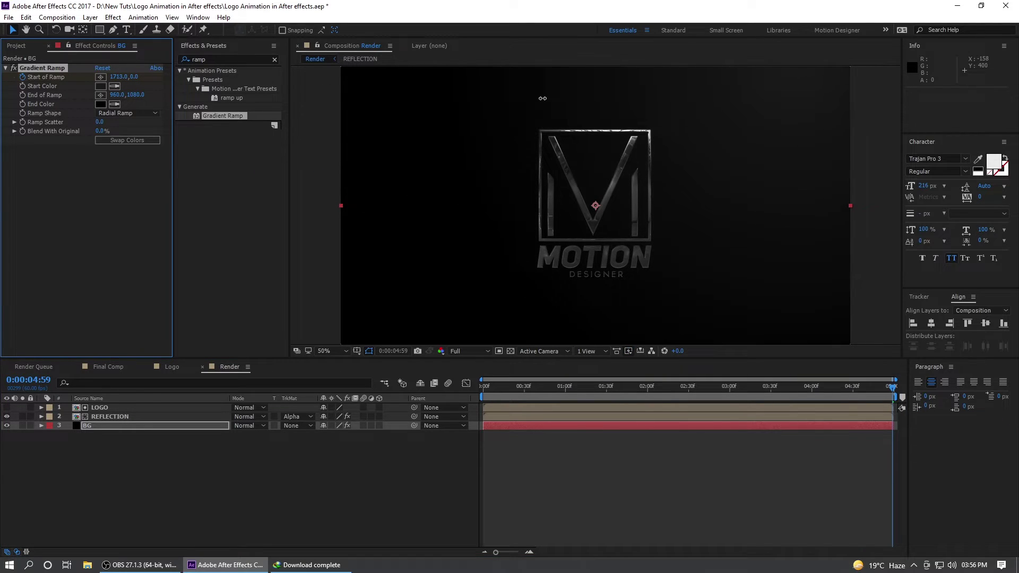
{"action": "key", "text": "ctrl+z"}
{"action": "left_click", "coordinate": [99, 122]}
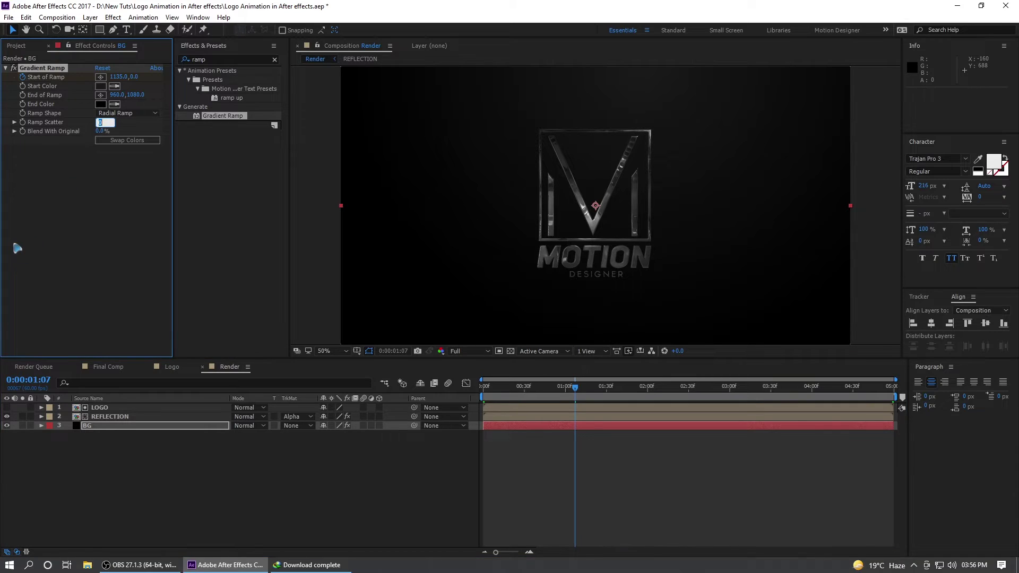
{"action": "type", "text": "100"}
{"action": "key", "text": "Return"}
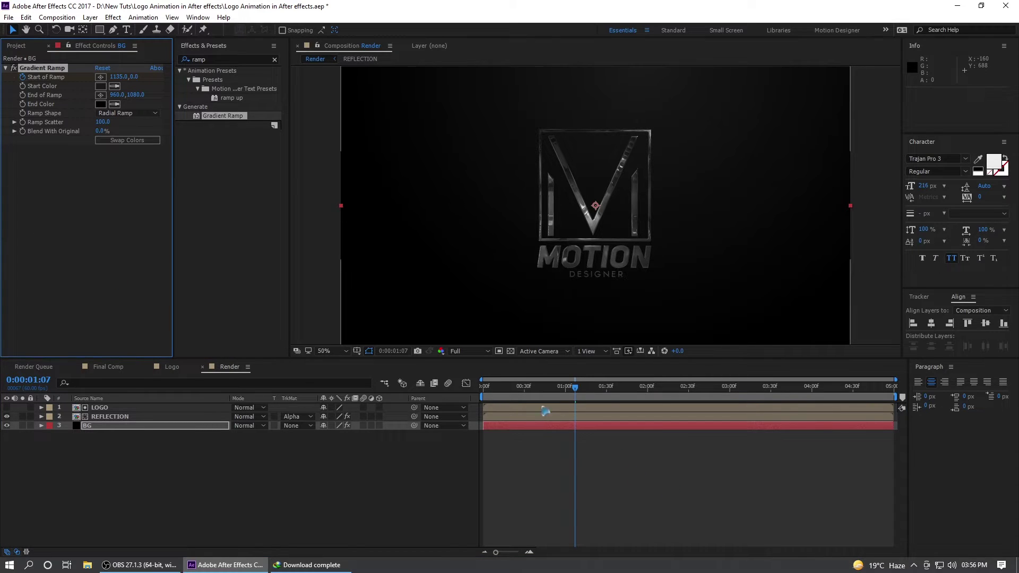
{"action": "left_click", "coordinate": [110, 480]}
{"action": "key", "text": "ctrl+z"}
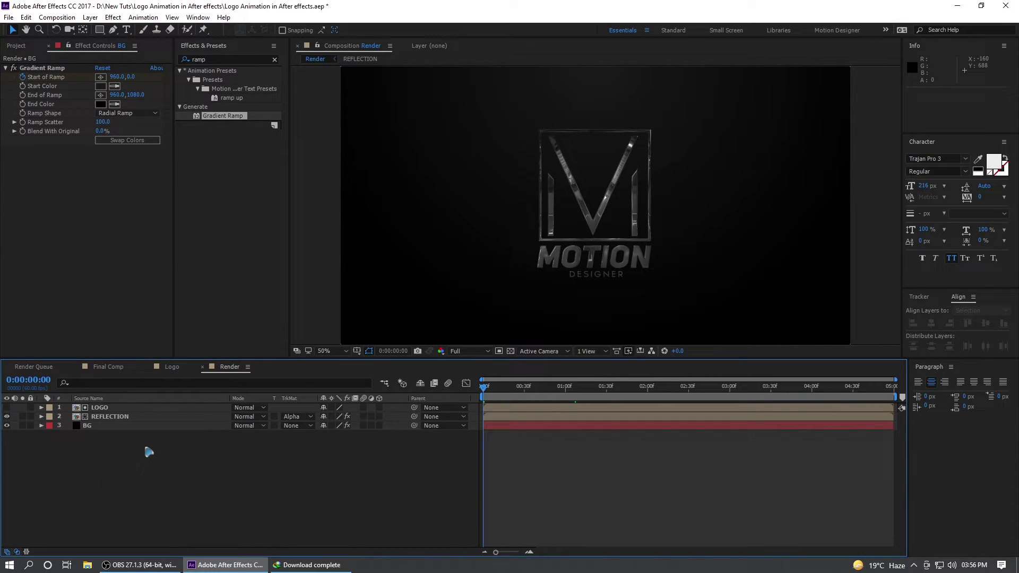
Step: Pre-compose the selected LOGO and REFLECTION layers into a comp named FINAL LOGO
{"action": "left_click", "coordinate": [109, 418]}
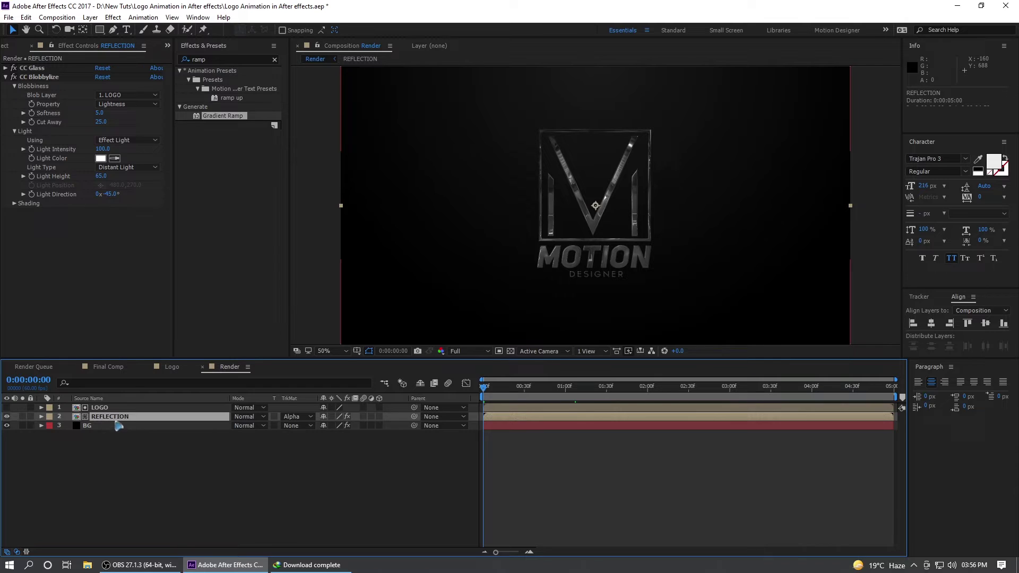
{"action": "left_click", "coordinate": [100, 408], "text": "ctrl"}
{"action": "right_click", "coordinate": [111, 408]}
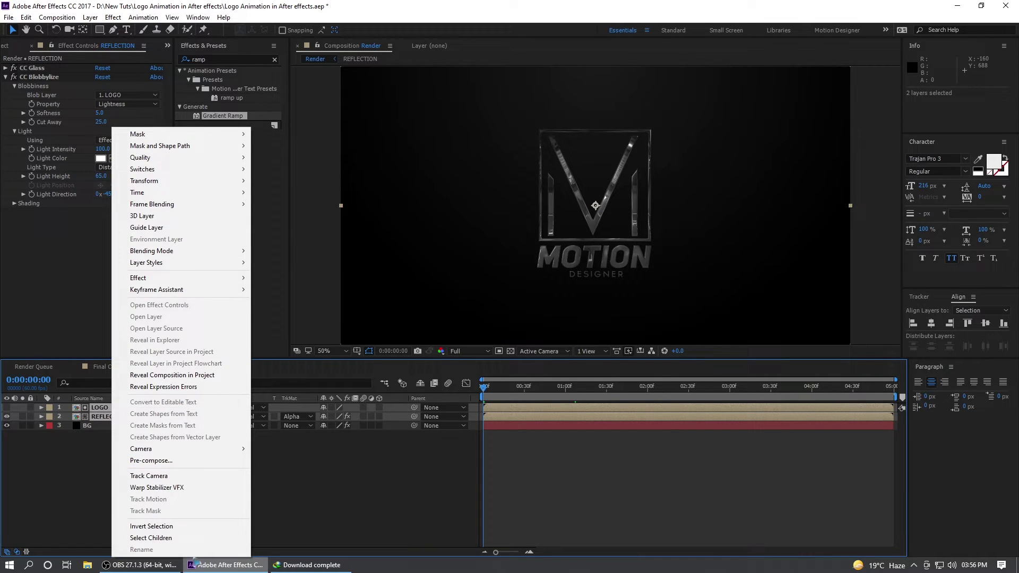
{"action": "left_click", "coordinate": [190, 463]}
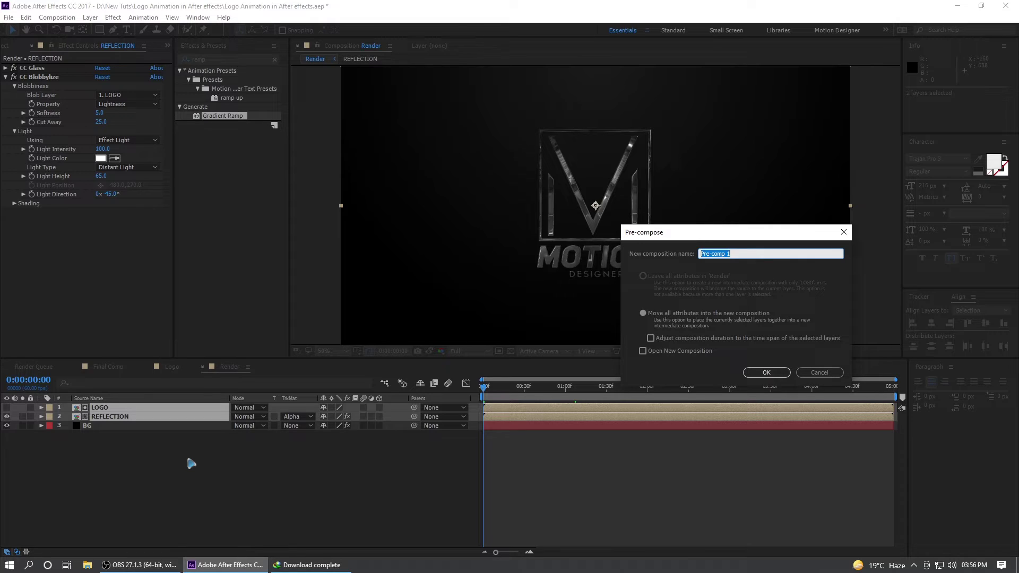
{"action": "type", "text": "FINAL LOGO"}
{"action": "left_click", "coordinate": [760, 372]}
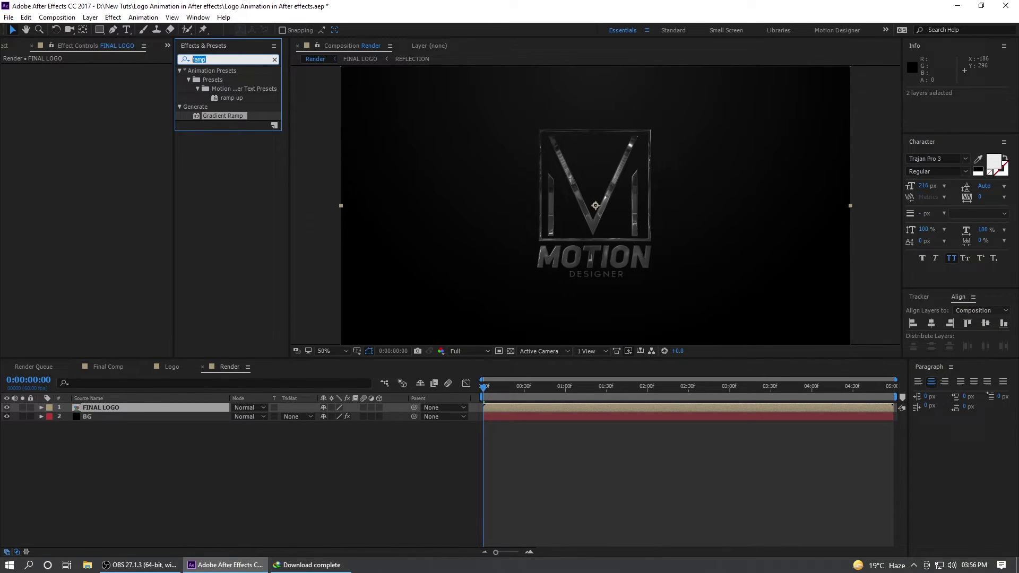
Step: Apply Drop Shadow to FINAL LOGO with 100% opacity, distance 32 and softness 29
{"action": "type", "text": "drop s"}
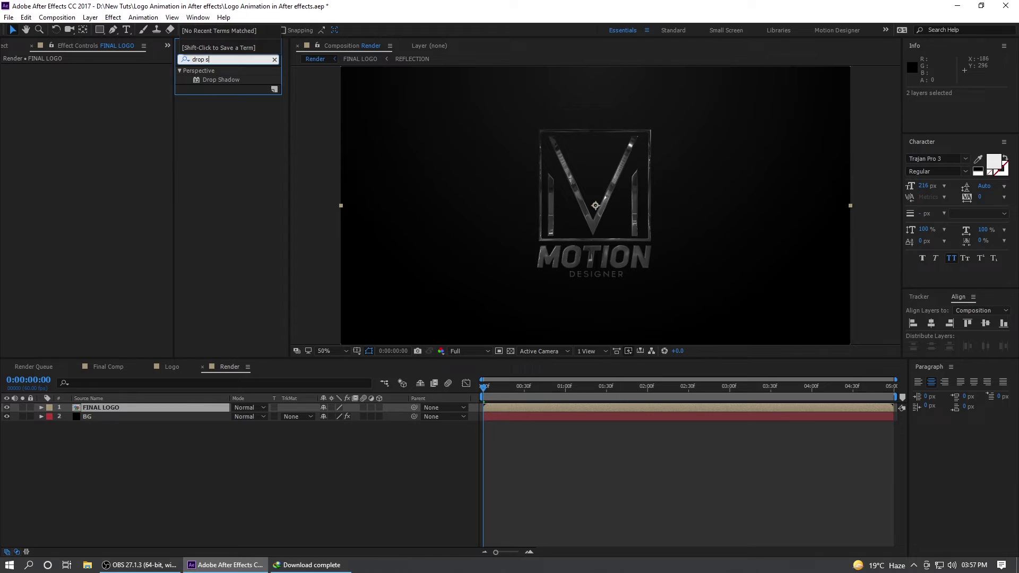
{"action": "type", "text": "h"}
{"action": "left_click_drag", "start_coordinate": [221, 80], "coordinate": [150, 407]}
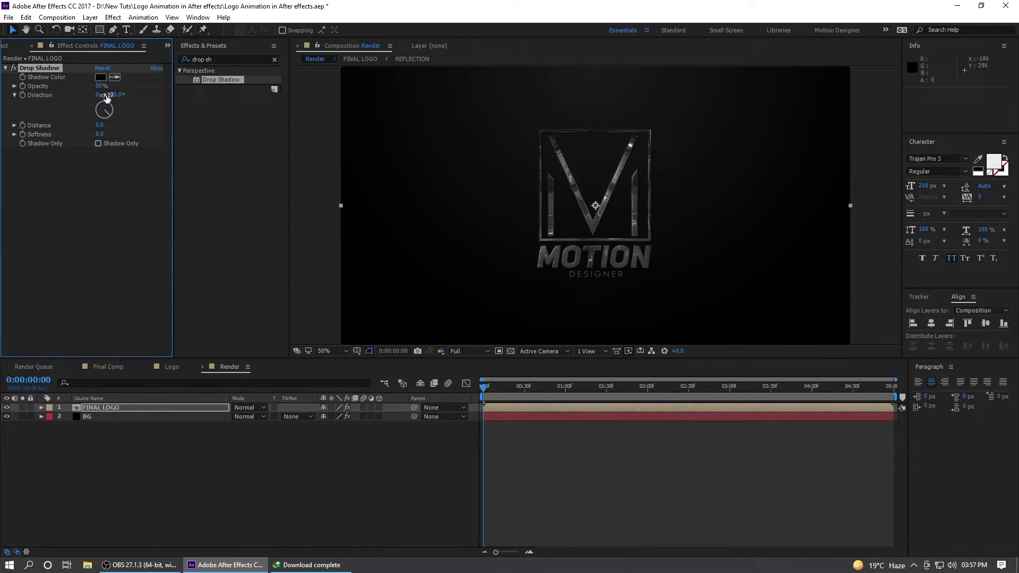
{"action": "left_click_drag", "start_coordinate": [99, 86], "coordinate": [114, 134]}
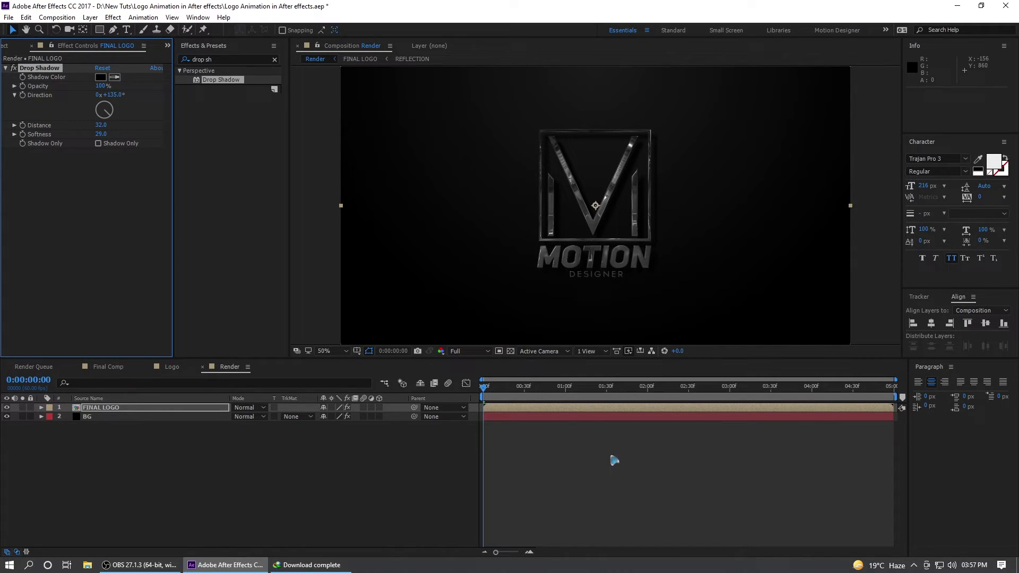
{"action": "left_click", "coordinate": [487, 393]}
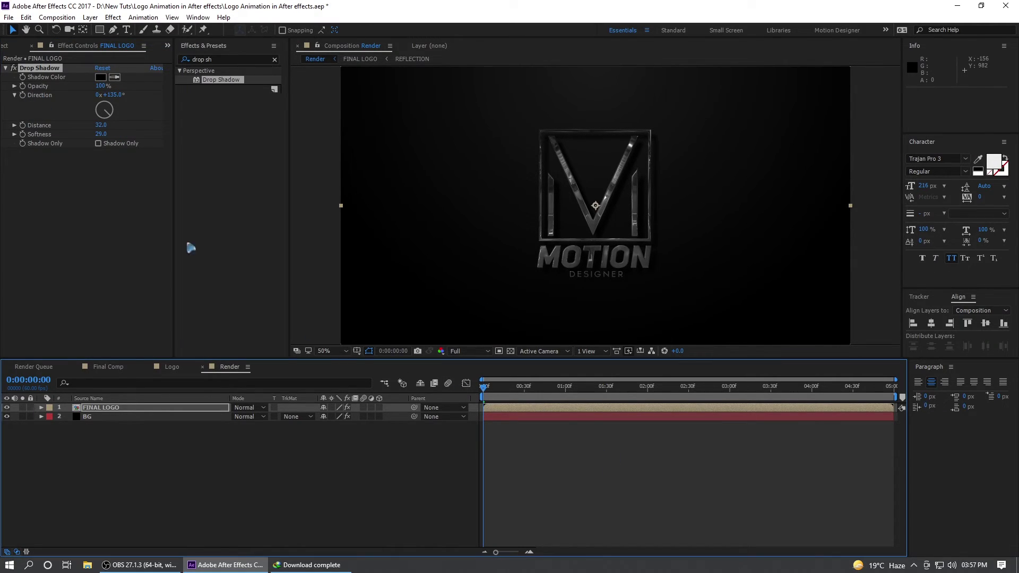
Step: Keyframe the shadow Direction from 135° at the start to about 246° at the end
{"action": "left_click", "coordinate": [26, 102]}
{"action": "left_click_drag", "start_coordinate": [479, 394], "coordinate": [953, 417]}
{"action": "left_click_drag", "start_coordinate": [111, 95], "coordinate": [171, 94]}
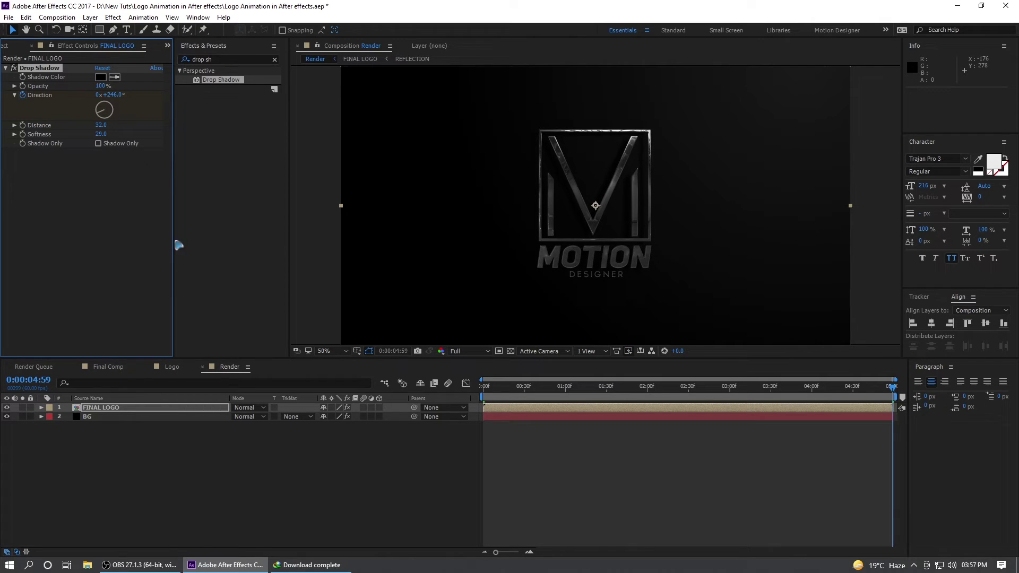
Step: Change the BG Gradient Ramp start colour to the lighter grey 2A2929
{"action": "left_click", "coordinate": [126, 417]}
{"action": "left_click", "coordinate": [100, 86]}
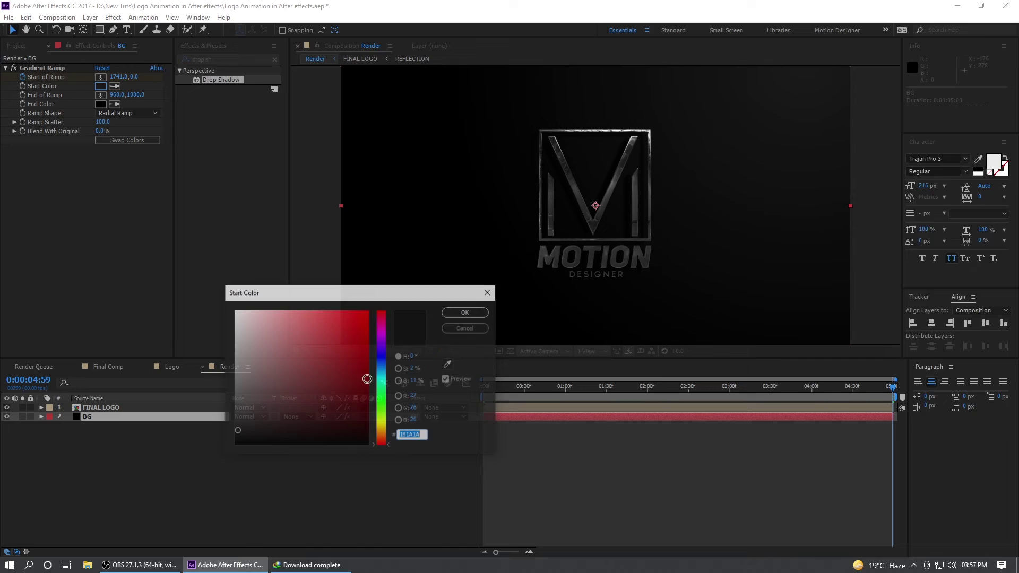
{"action": "left_click_drag", "start_coordinate": [240, 434], "coordinate": [236, 423]}
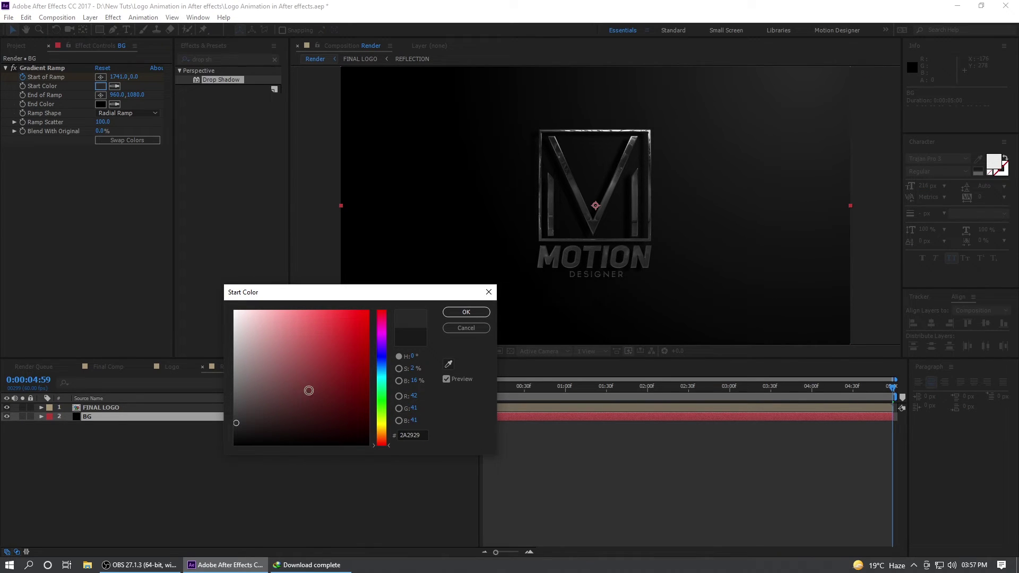
{"action": "left_click", "coordinate": [466, 312]}
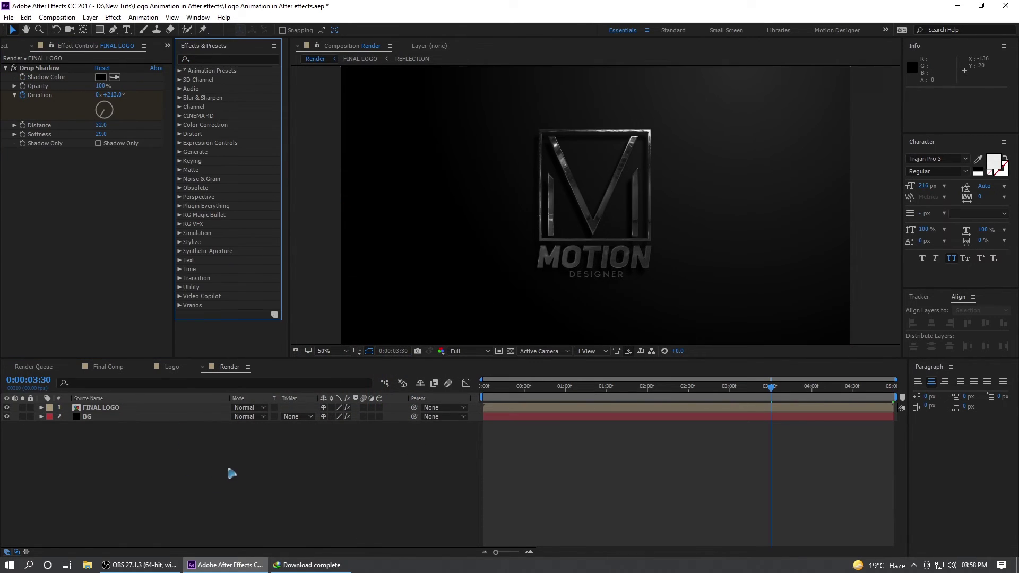
Step: Add Glow to FINAL LOGO above Drop Shadow, with threshold 36.9% and radius 44.0
{"action": "left_click", "coordinate": [214, 59]}
{"action": "key", "text": "Escape"}
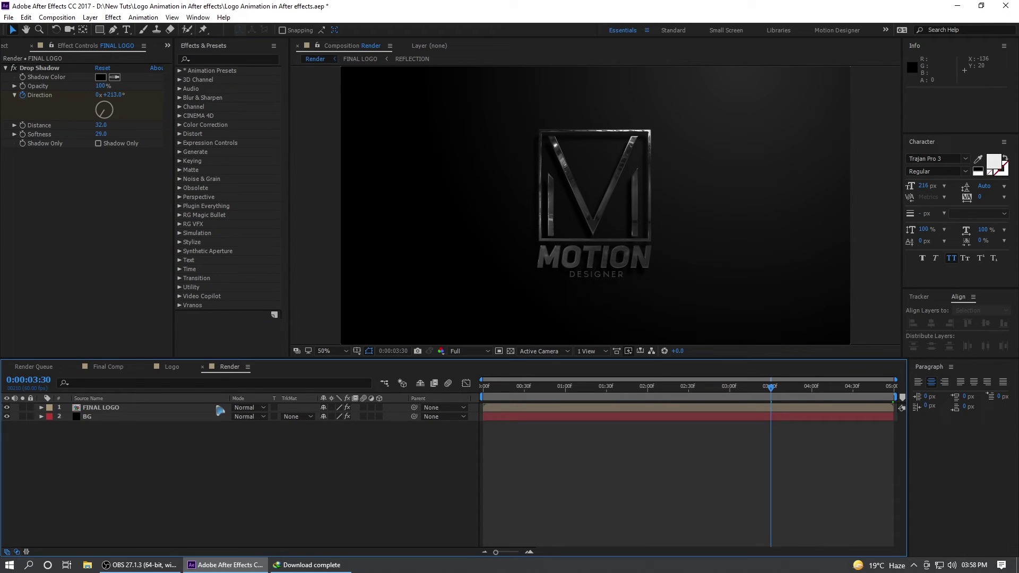
{"action": "left_click", "coordinate": [216, 55]}
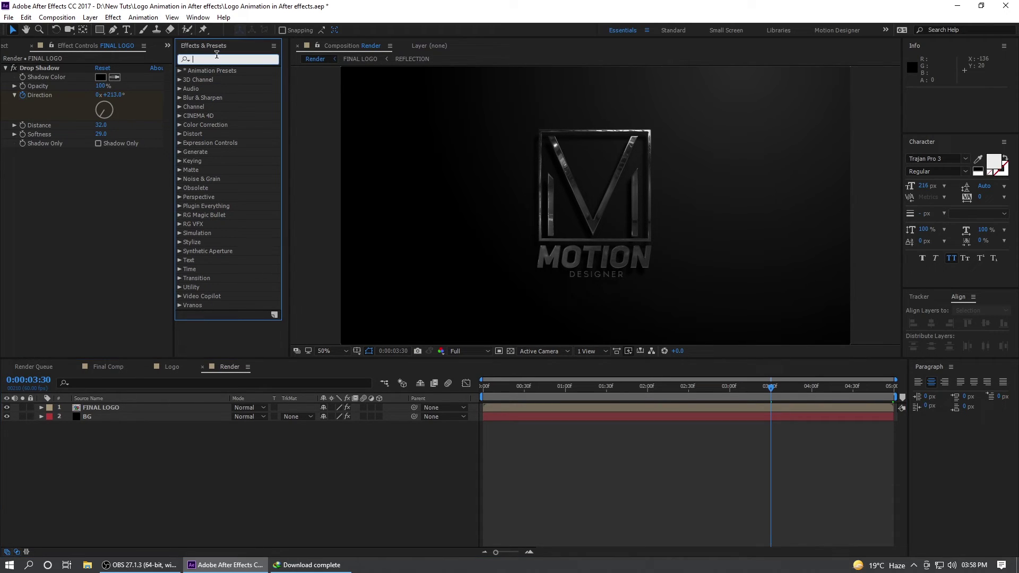
{"action": "type", "text": "glow"}
{"action": "left_click_drag", "start_coordinate": [219, 134], "coordinate": [130, 407]}
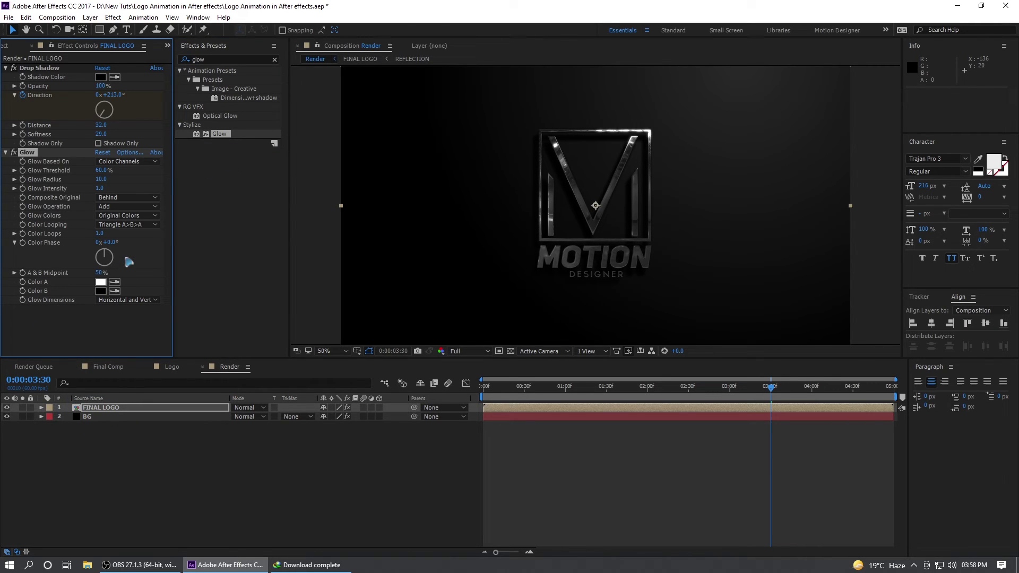
{"action": "left_click_drag", "start_coordinate": [34, 152], "coordinate": [38, 68]}
{"action": "mouse_move", "coordinate": [103, 86]}
{"action": "left_mouse_down"}
{"action": "mouse_move", "coordinate": [74, 92]}
{"action": "mouse_move", "coordinate": [121, 95]}
{"action": "left_mouse_up"}
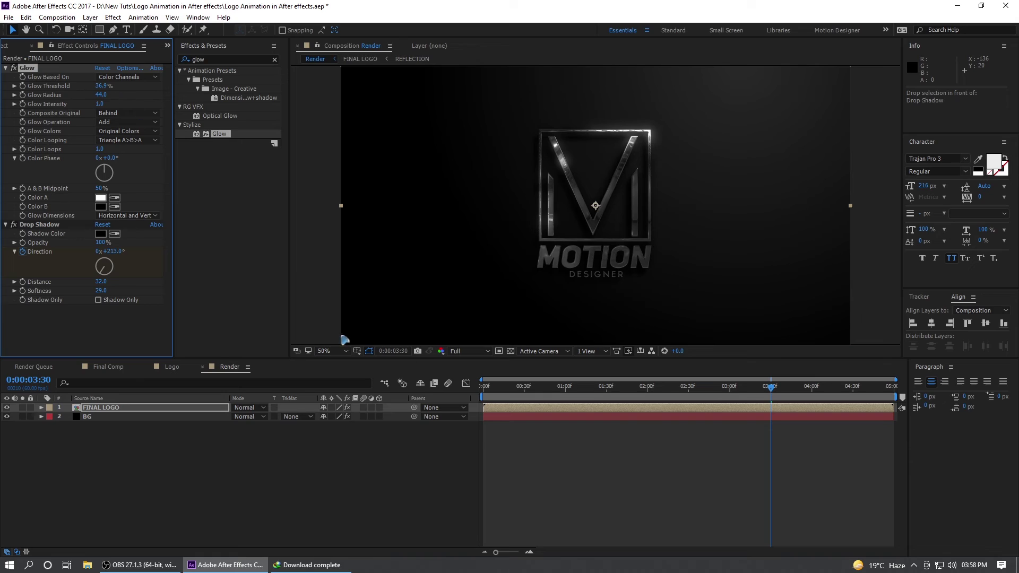